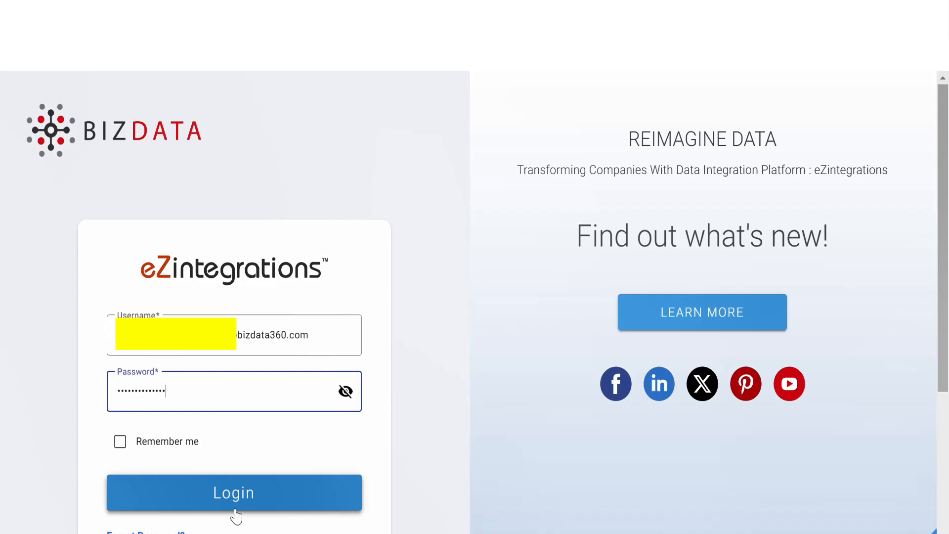
- Log in with the entered credentials and start a new integration bridge from the eZintegrations bridge list
{"action": "left_click", "coordinate": [236, 509]}
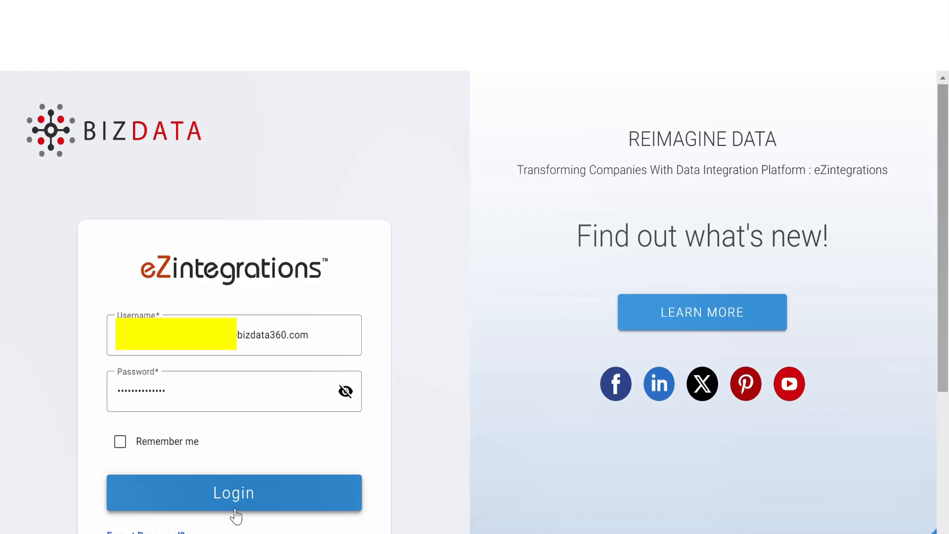
{"action": "left_click", "coordinate": [236, 495]}
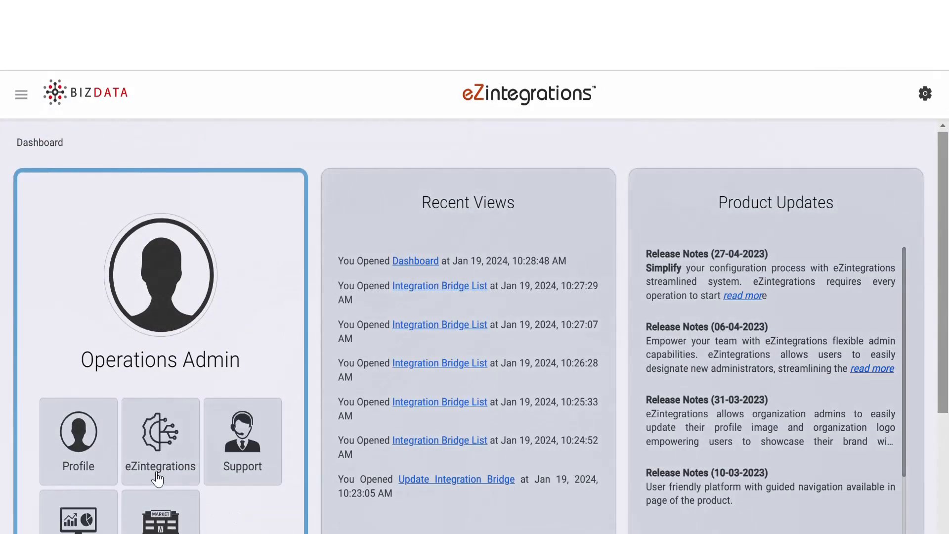
{"action": "left_click", "coordinate": [157, 479]}
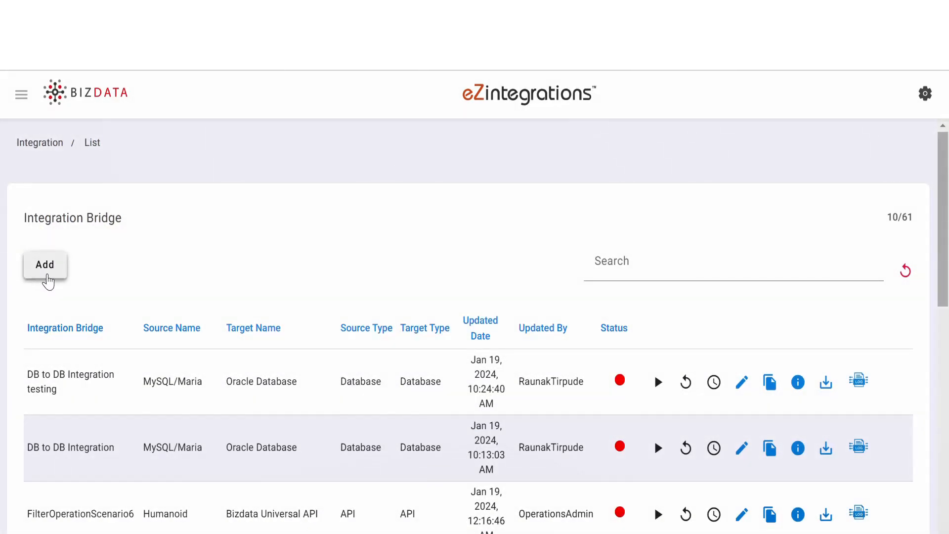
{"action": "left_click", "coordinate": [48, 283]}
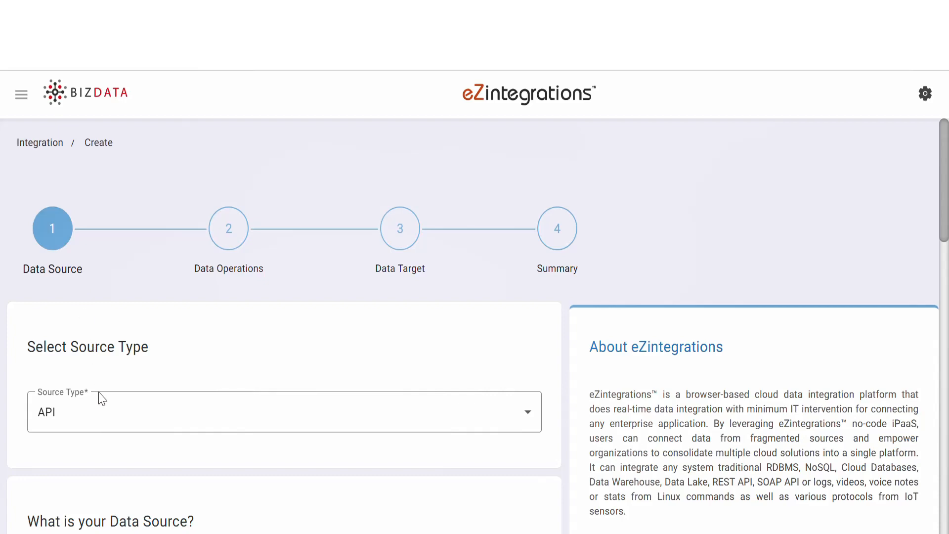
- Choose API as the source type for the new integration bridge
{"action": "left_click", "coordinate": [99, 420]}
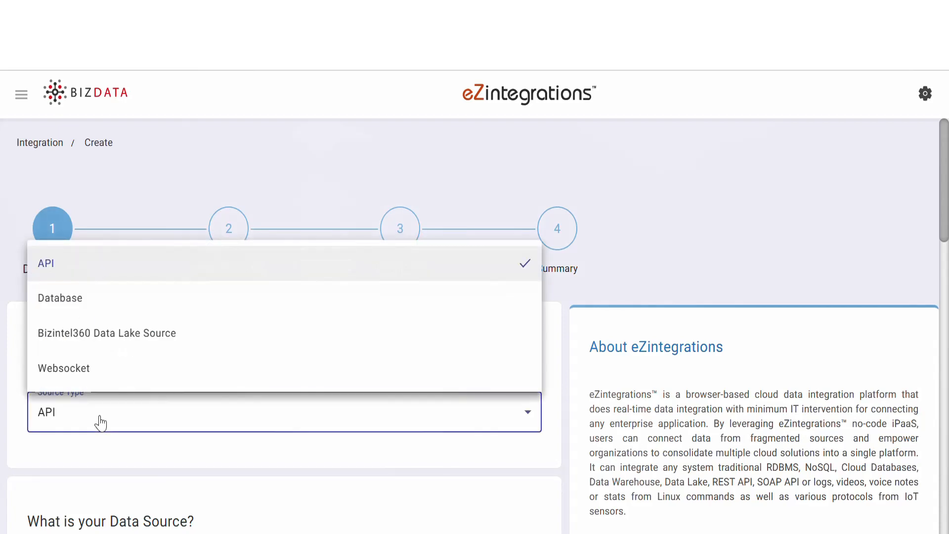
{"action": "left_click", "coordinate": [105, 265]}
{"action": "scroll", "coordinate": [131, 387], "scroll_direction": "down", "scroll_amount": 7}
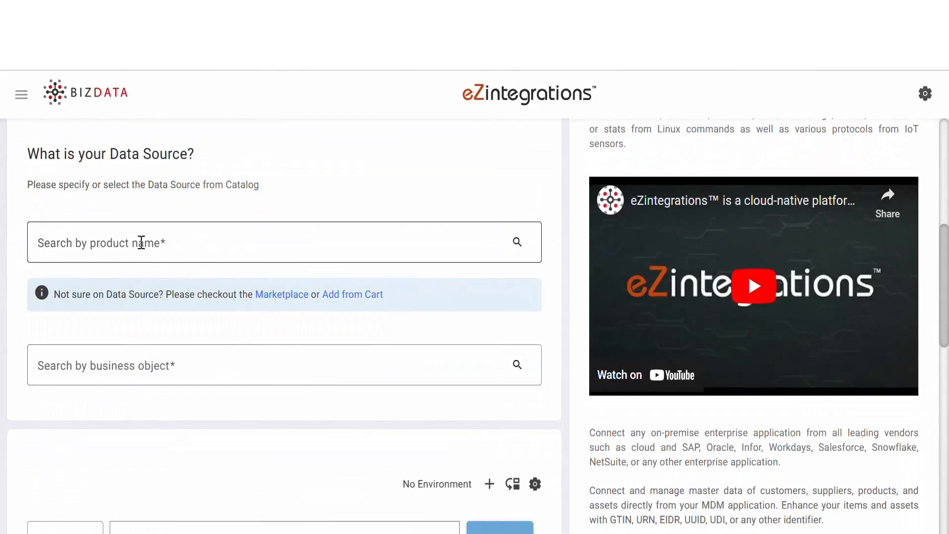
- Set the data source product to Humanoid and its business object to List Users (Version: All) (Method: GET)
{"action": "left_click", "coordinate": [141, 243]}
{"action": "type", "text": "hum"}
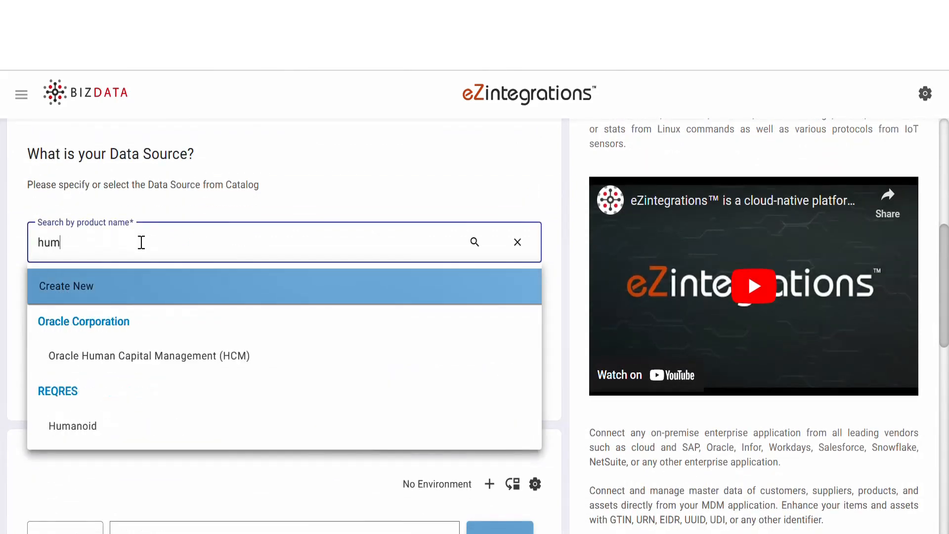
{"action": "left_click", "coordinate": [106, 427]}
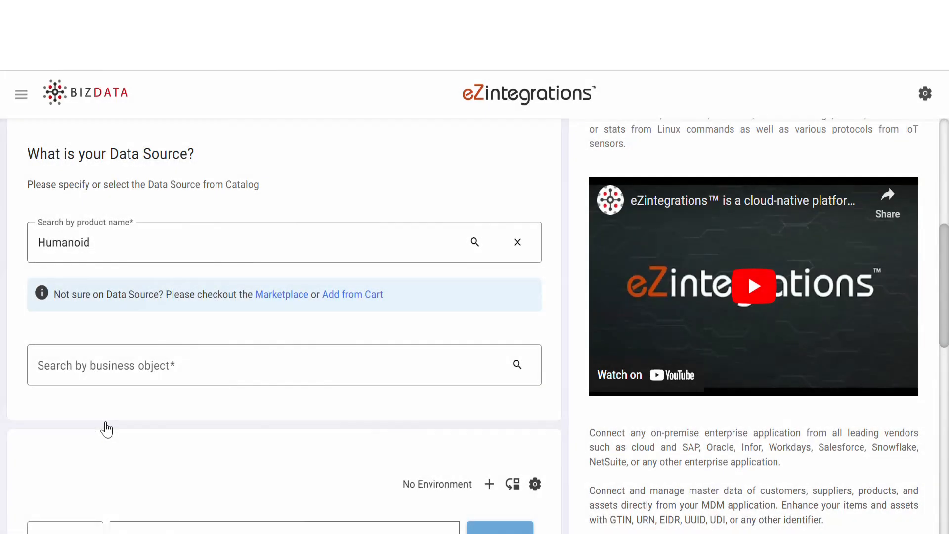
{"action": "left_click", "coordinate": [107, 369]}
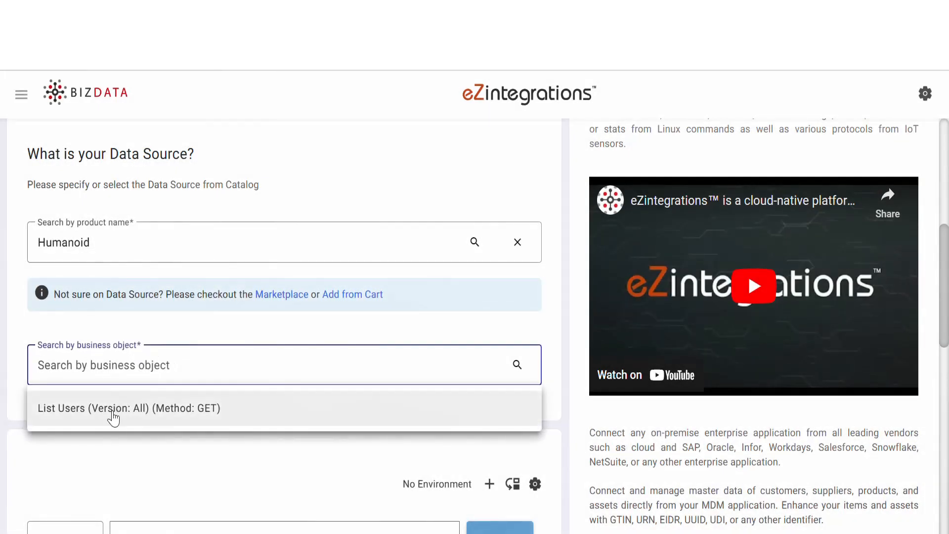
{"action": "left_click", "coordinate": [112, 418]}
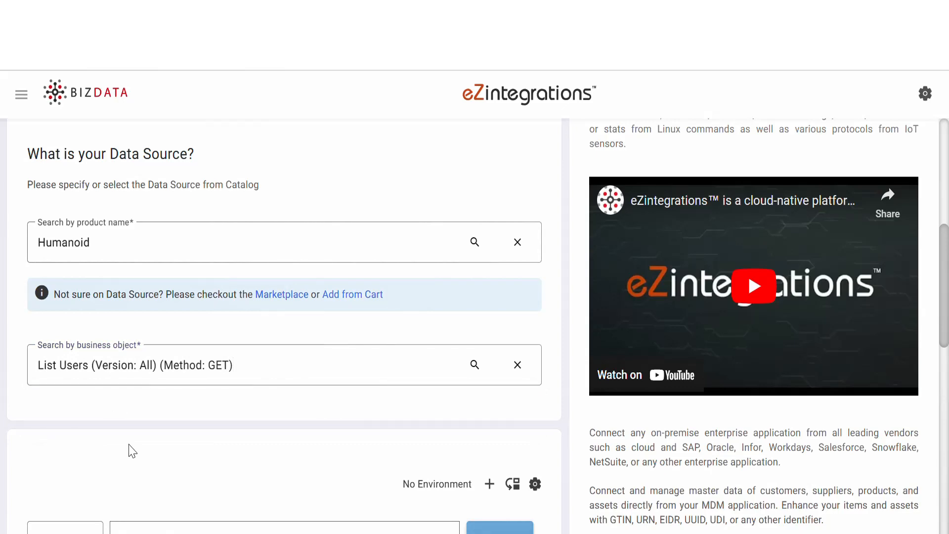
{"action": "scroll", "coordinate": [133, 451], "scroll_direction": "down", "scroll_amount": 5}
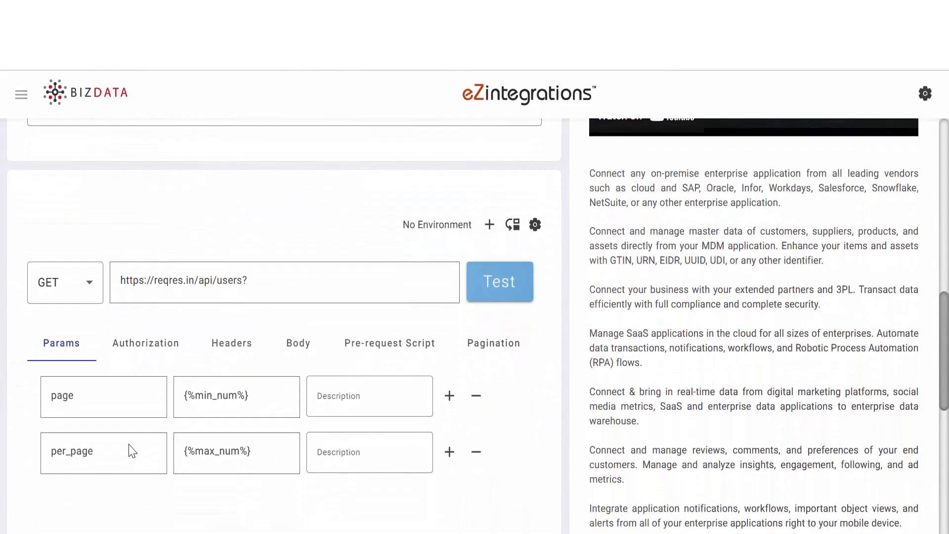
{"action": "scroll", "coordinate": [133, 451], "scroll_direction": "down", "scroll_amount": 1}
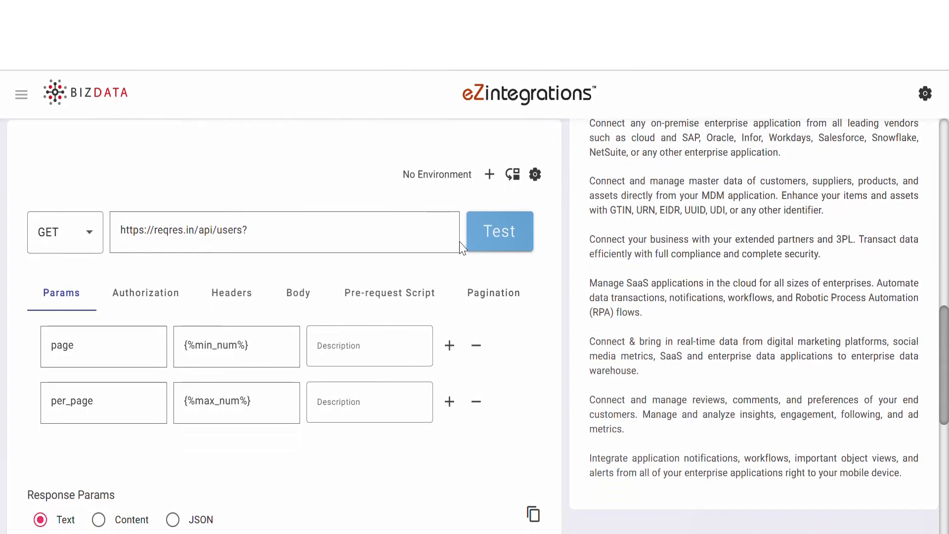
{"action": "left_click", "coordinate": [494, 253]}
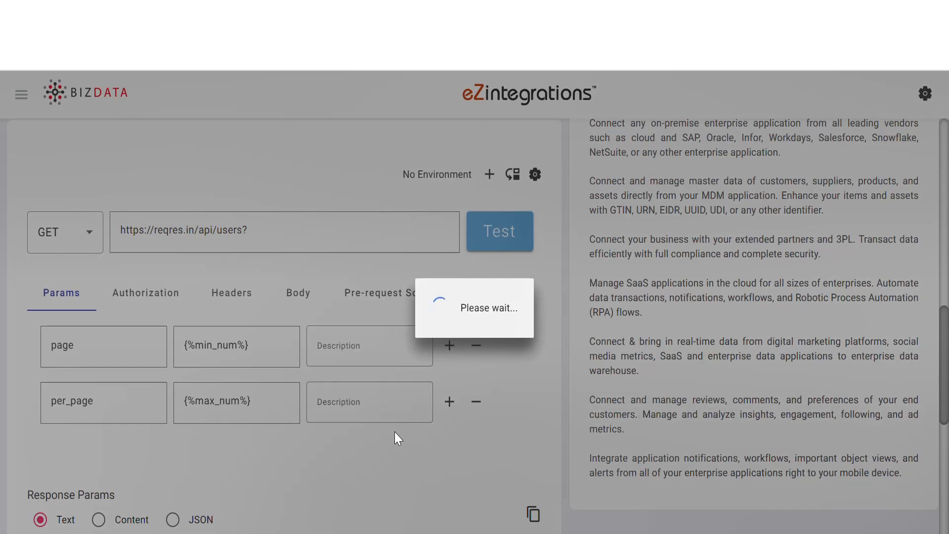
{"action": "scroll", "coordinate": [398, 438], "scroll_direction": "down", "scroll_amount": 4}
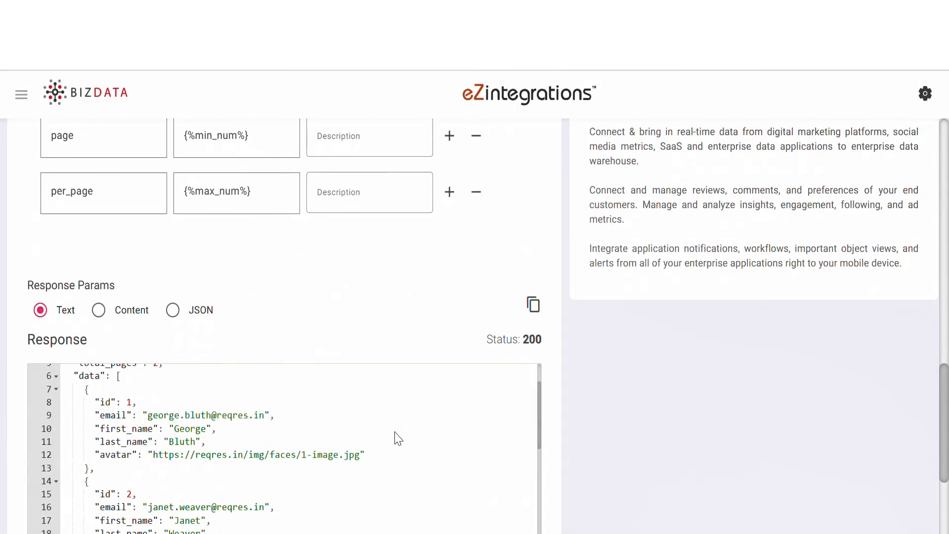
{"action": "scroll", "coordinate": [399, 438], "scroll_direction": "up", "scroll_amount": 2}
{"action": "scroll", "coordinate": [621, 476], "scroll_direction": "down", "scroll_amount": 4}
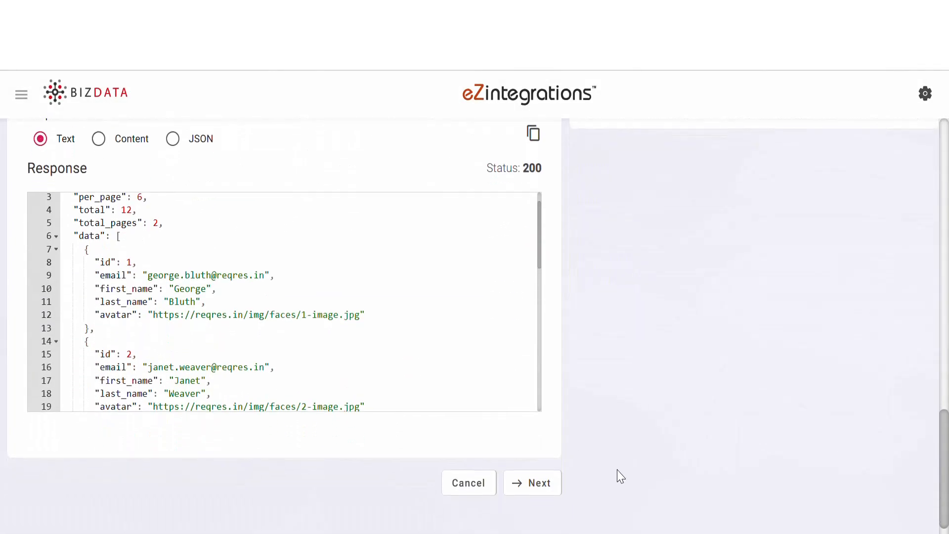
{"action": "scroll", "coordinate": [353, 286], "scroll_direction": "up", "scroll_amount": 1}
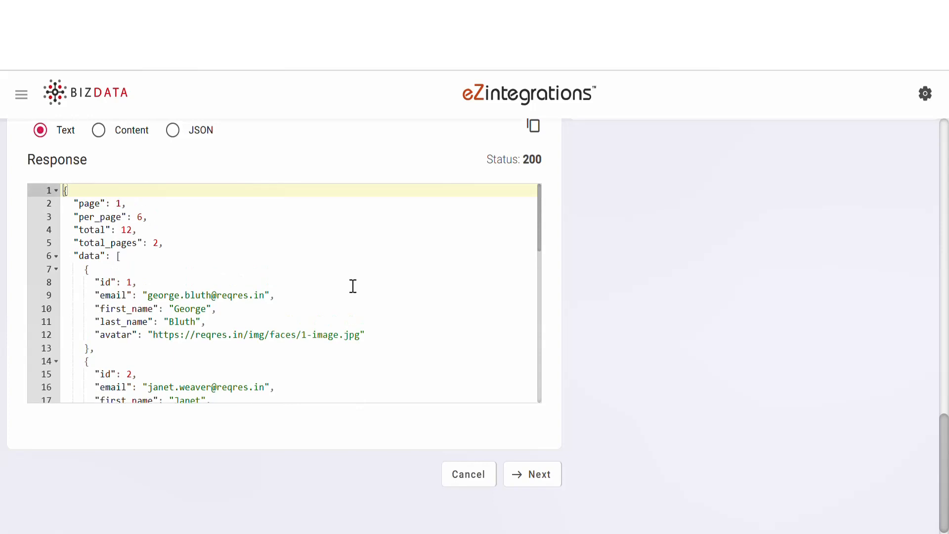
{"action": "scroll", "coordinate": [353, 286], "scroll_direction": "down", "scroll_amount": 5}
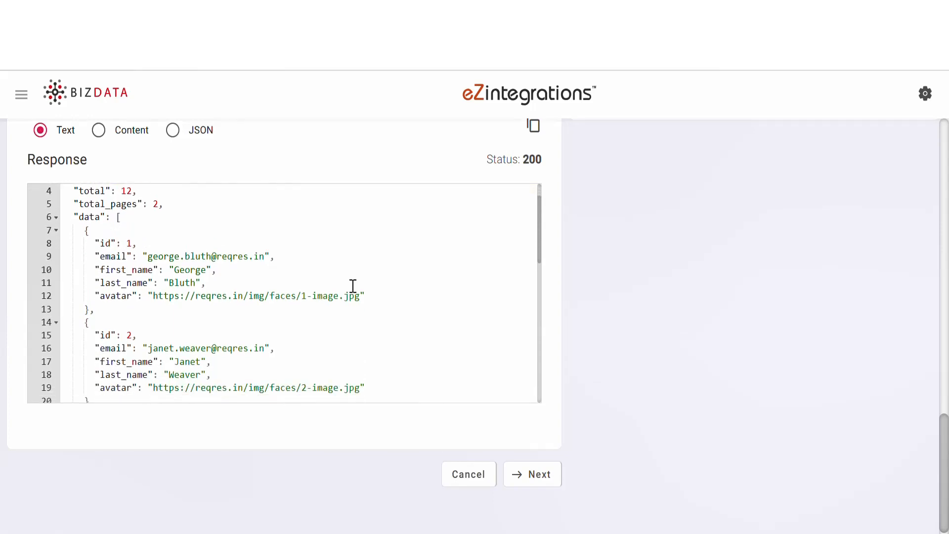
{"action": "scroll", "coordinate": [353, 286], "scroll_direction": "down", "scroll_amount": 7}
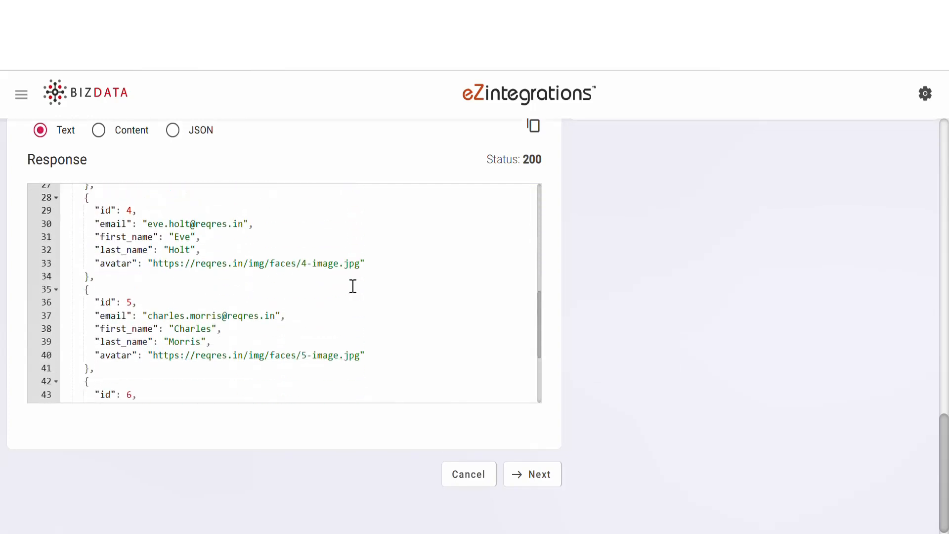
- Proceed to the data operations stage and add a Single Line to Multiline operation to the empty pipeline
{"action": "left_click", "coordinate": [539, 474]}
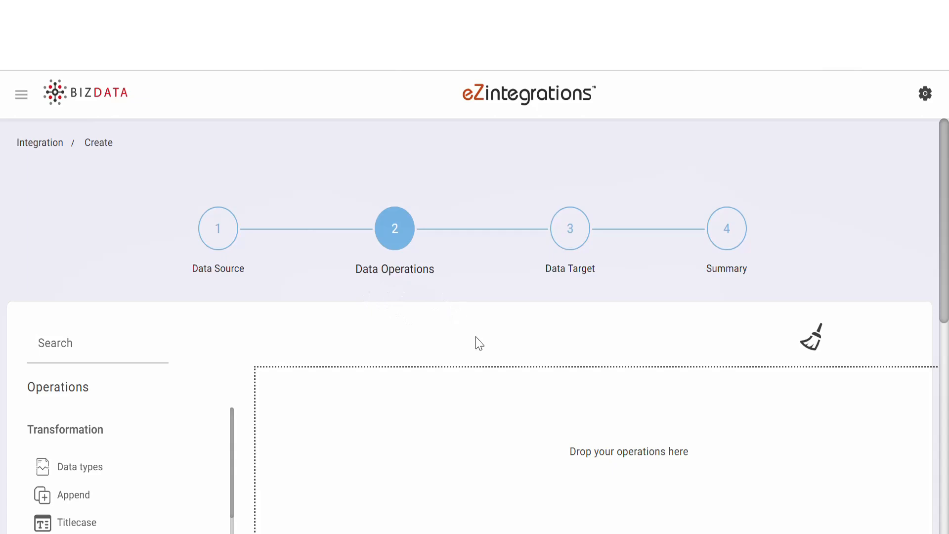
{"action": "scroll", "coordinate": [475, 341], "scroll_direction": "down", "scroll_amount": 5}
{"action": "scroll", "coordinate": [143, 344], "scroll_direction": "down", "scroll_amount": 4}
{"action": "scroll", "coordinate": [139, 345], "scroll_direction": "down", "scroll_amount": 15}
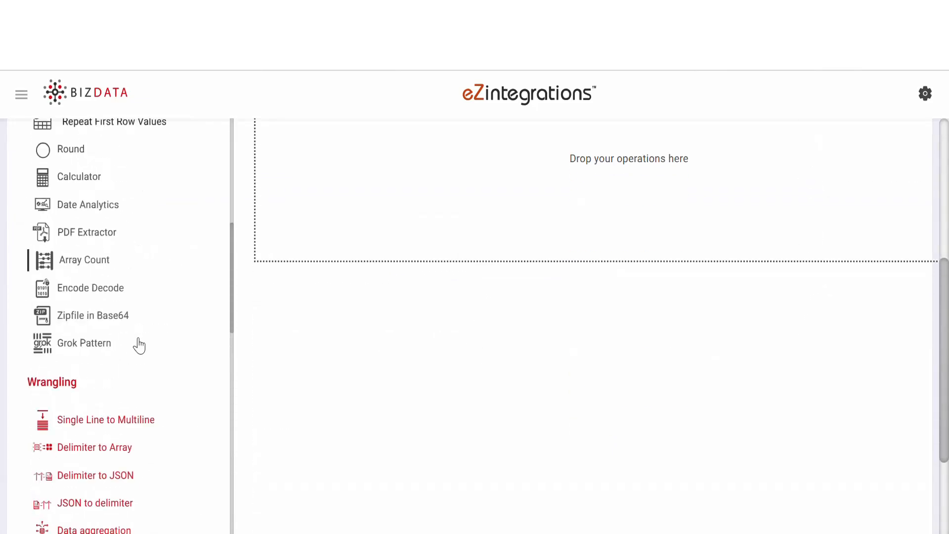
{"action": "scroll", "coordinate": [140, 345], "scroll_direction": "up", "scroll_amount": 10}
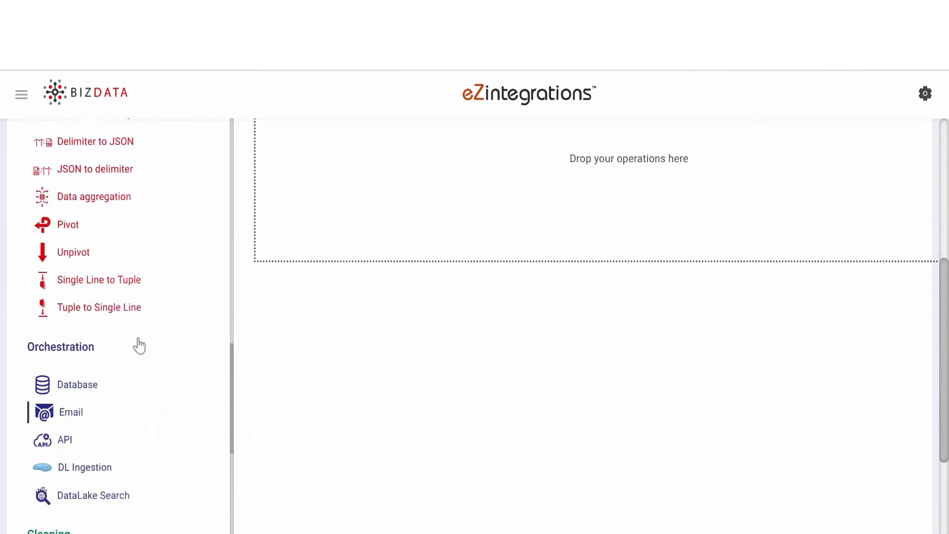
{"action": "scroll", "coordinate": [140, 345], "scroll_direction": "up", "scroll_amount": 1}
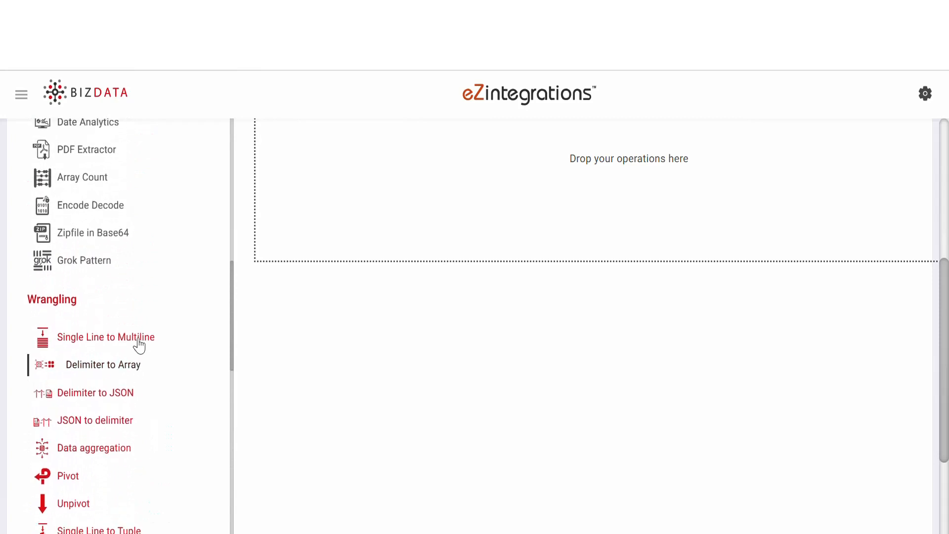
{"action": "left_click_drag", "start_coordinate": [138, 343], "coordinate": [417, 145]}
- Set the Single Line to Multiline operation's Chopkey to ['bizdata_dataset_response']['data']
{"action": "scroll", "coordinate": [523, 195], "scroll_direction": "up", "scroll_amount": 2}
{"action": "scroll", "coordinate": [523, 194], "scroll_direction": "down", "scroll_amount": 1}
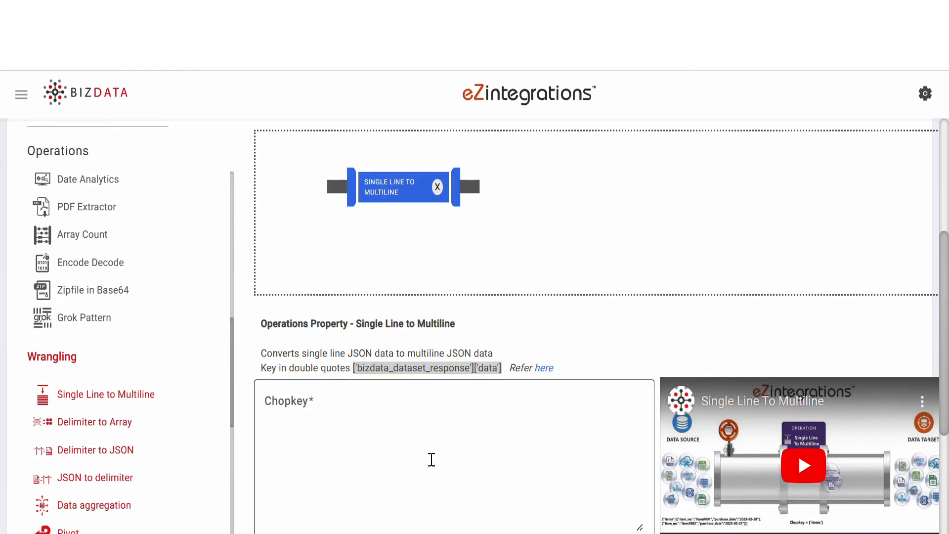
{"action": "left_click", "coordinate": [408, 431]}
{"action": "type", "text": "['bizdata_dataset_response']['data']"}
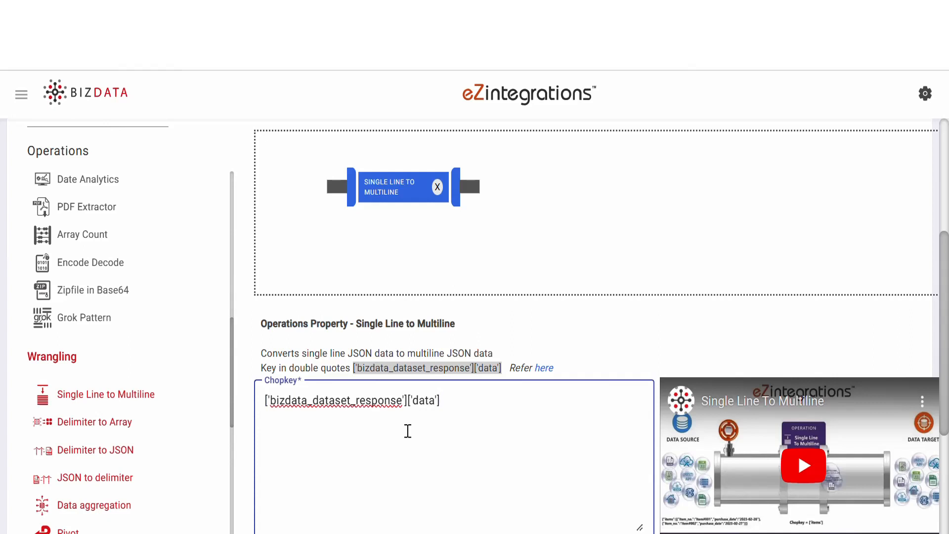
- Add an Append operation after Single Line to Multiline with the key-value pair "new_key": "new_value"
{"action": "scroll", "coordinate": [133, 348], "scroll_direction": "up", "scroll_amount": 10}
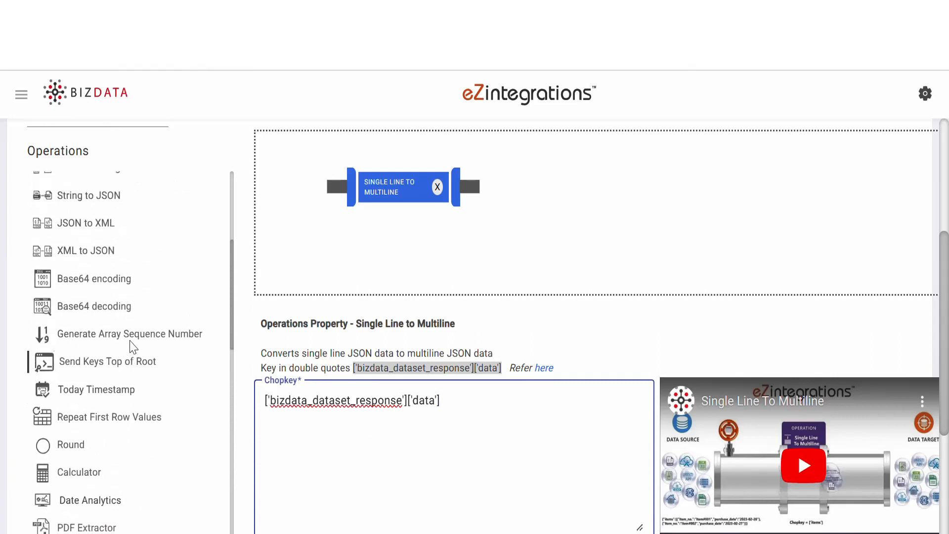
{"action": "scroll", "coordinate": [133, 348], "scroll_direction": "up", "scroll_amount": 1}
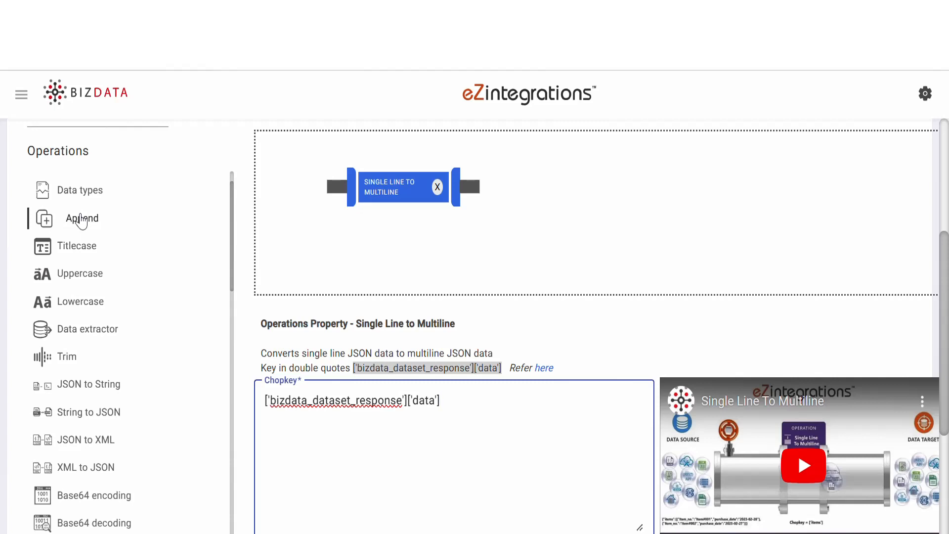
{"action": "left_click_drag", "start_coordinate": [82, 221], "coordinate": [540, 208]}
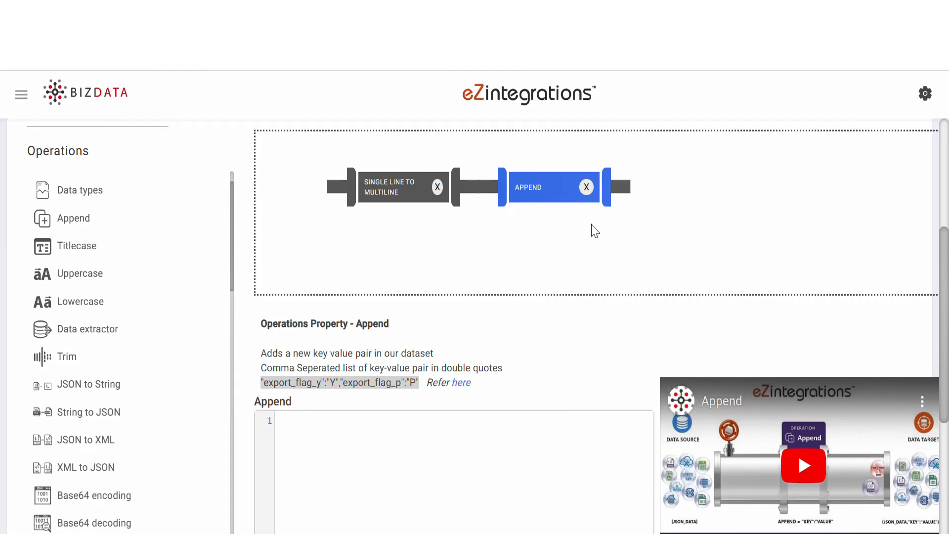
{"action": "left_click", "coordinate": [419, 448]}
{"action": "type", "text": "\"new_key\": \"new_value\""}
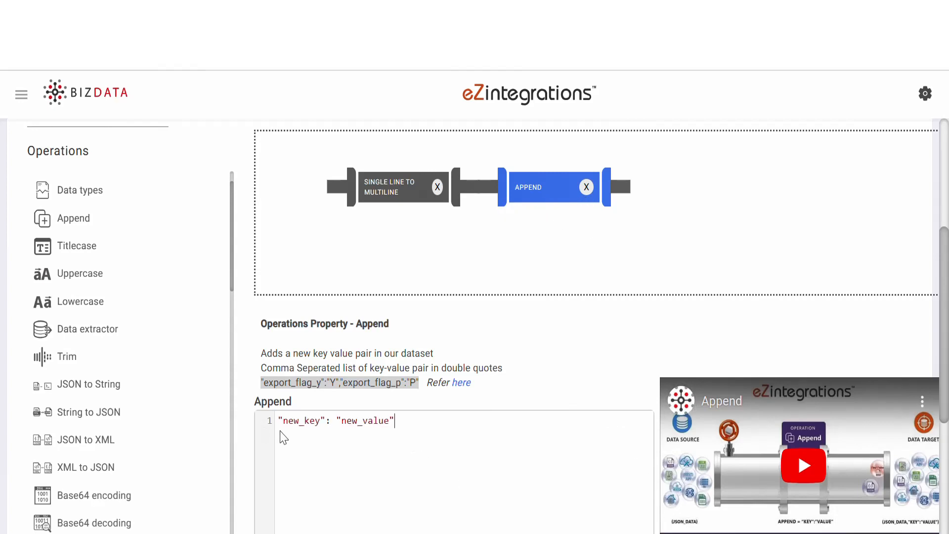
- Add a Filter operation after Append with the conditional statement data['id'] !=5 and data['id']!=6
{"action": "scroll", "coordinate": [156, 526], "scroll_direction": "down", "scroll_amount": 10}
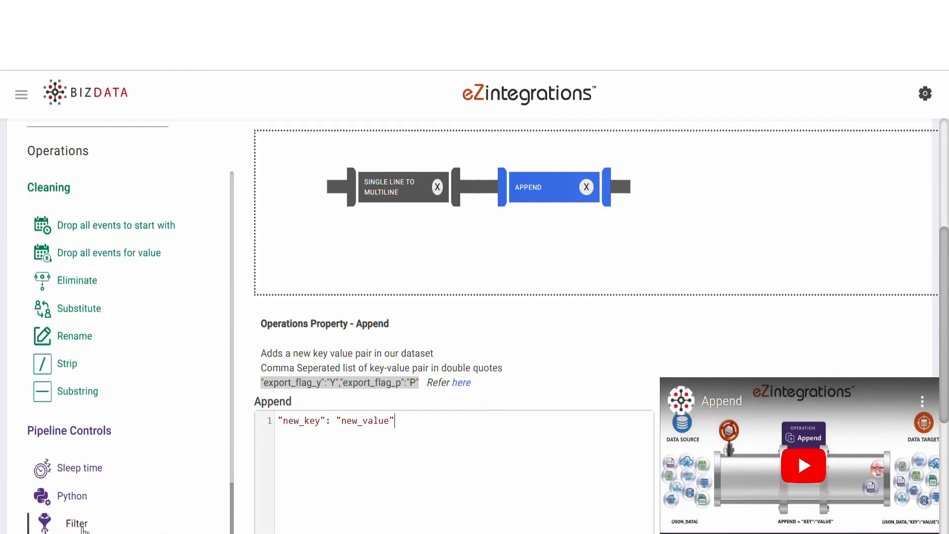
{"action": "left_click_drag", "start_coordinate": [73, 523], "coordinate": [712, 205]}
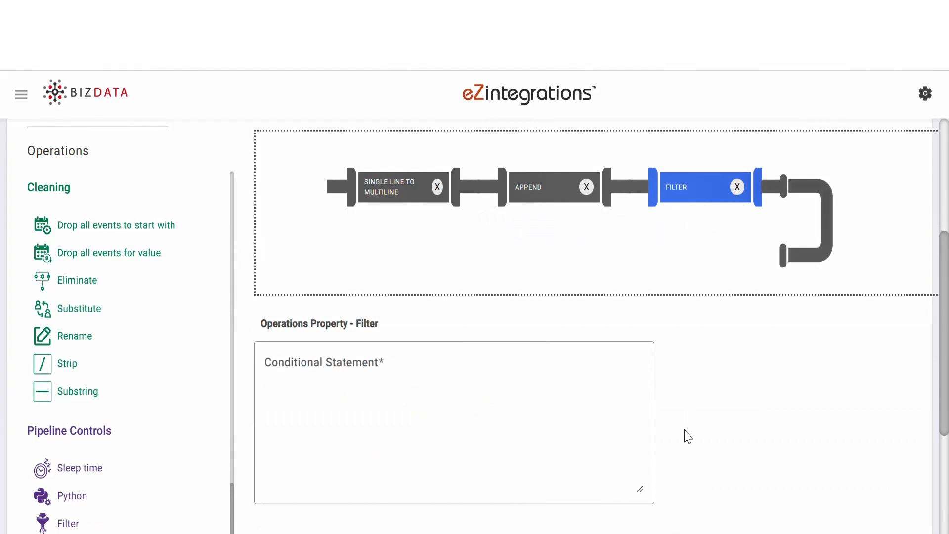
{"action": "left_click", "coordinate": [422, 356]}
{"action": "type", "text": "data['id'] !=5 and data['id']!=6"}
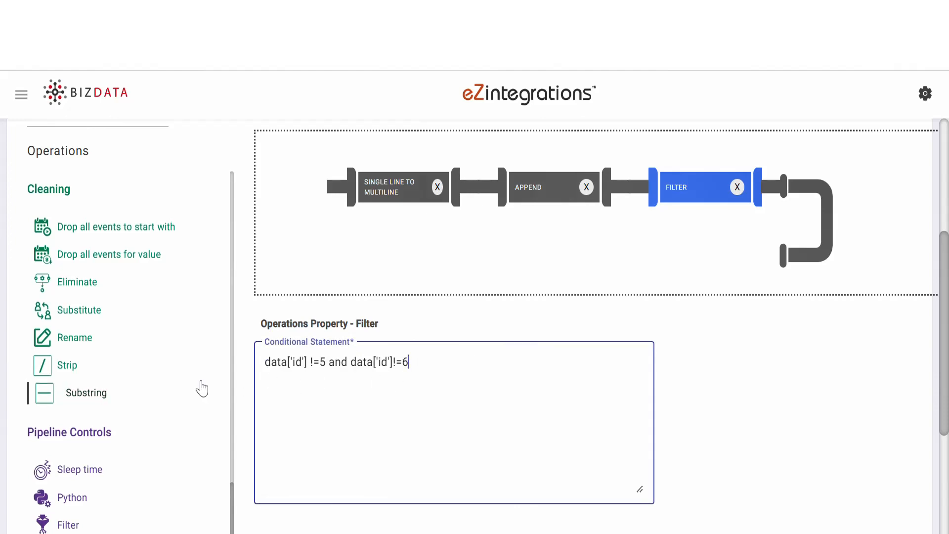
- Add a second Append operation after the Filter with the pairs "status": "SUCCESS" and "filter_1": "yes"
{"action": "scroll", "coordinate": [202, 388], "scroll_direction": "down", "scroll_amount": 10}
{"action": "scroll", "coordinate": [201, 388], "scroll_direction": "up", "scroll_amount": 5}
{"action": "scroll", "coordinate": [202, 389], "scroll_direction": "up", "scroll_amount": 6}
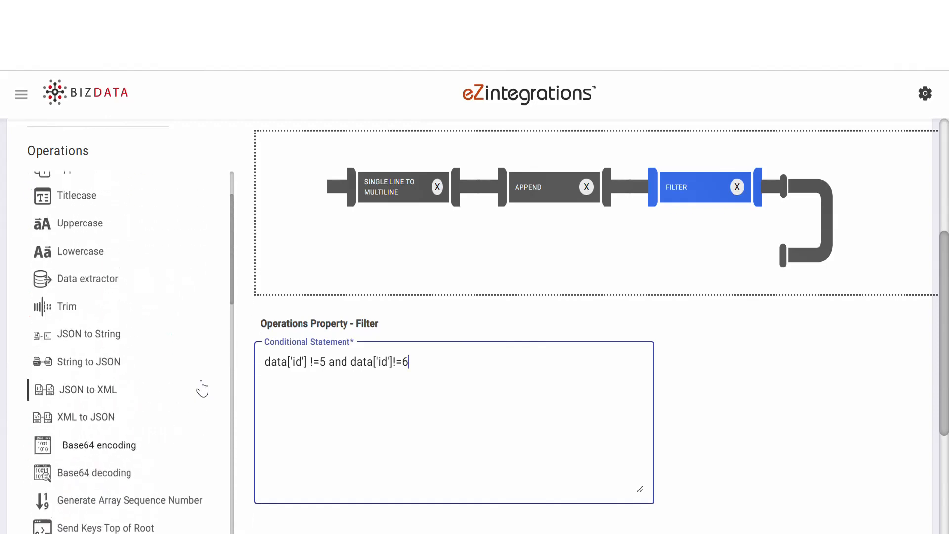
{"action": "left_click_drag", "start_coordinate": [79, 225], "coordinate": [715, 260]}
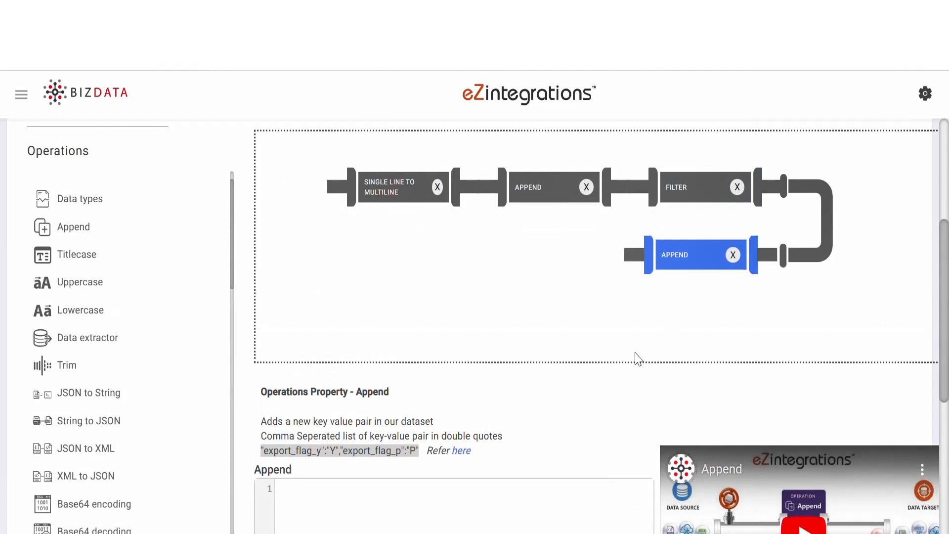
{"action": "scroll", "coordinate": [635, 360], "scroll_direction": "down", "scroll_amount": 2}
{"action": "scroll", "coordinate": [636, 362], "scroll_direction": "down", "scroll_amount": 2}
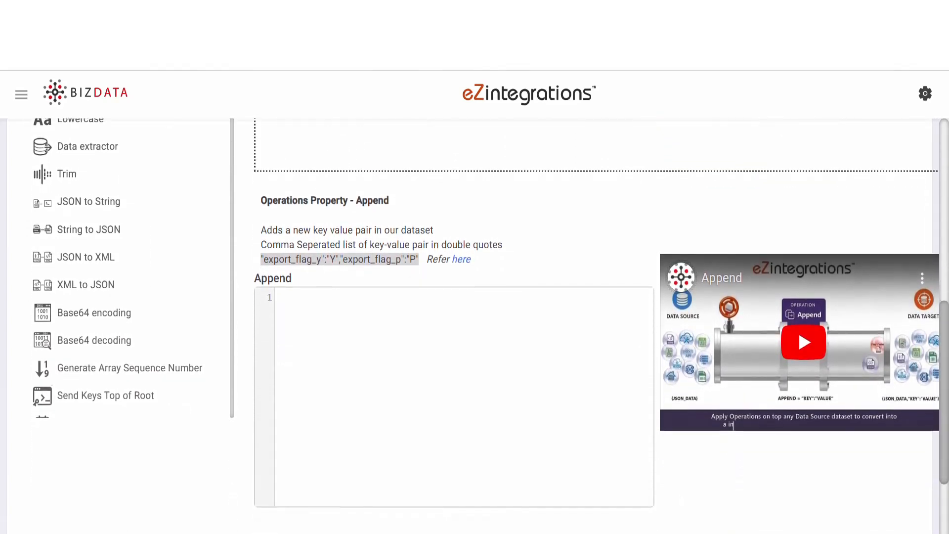
{"action": "left_click", "coordinate": [397, 326]}
{"action": "type", "text": "\"status\": \"SUCCESS\",  \"filter_1\": \"yes\""}
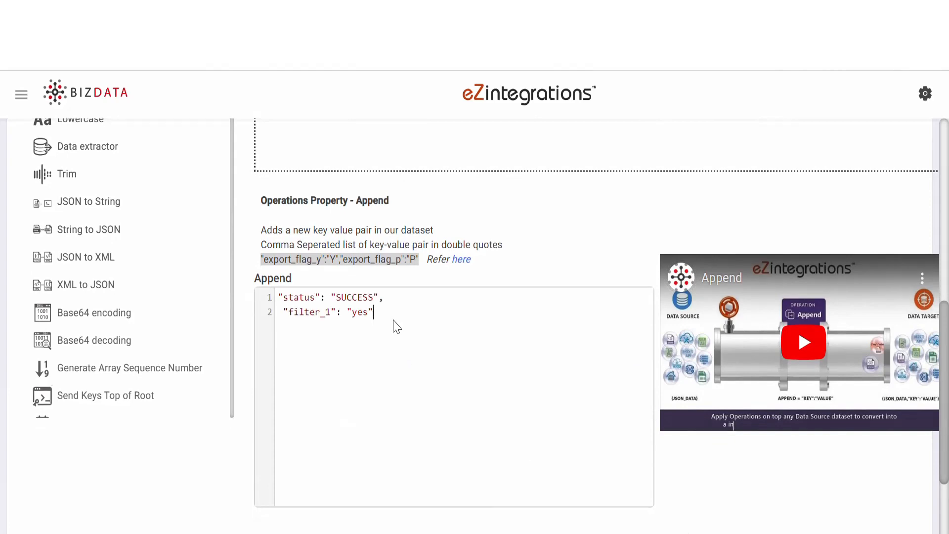
- Add a Filter Ends operation after the second Append to close the first filter
{"action": "scroll", "coordinate": [184, 248], "scroll_direction": "up", "scroll_amount": 1}
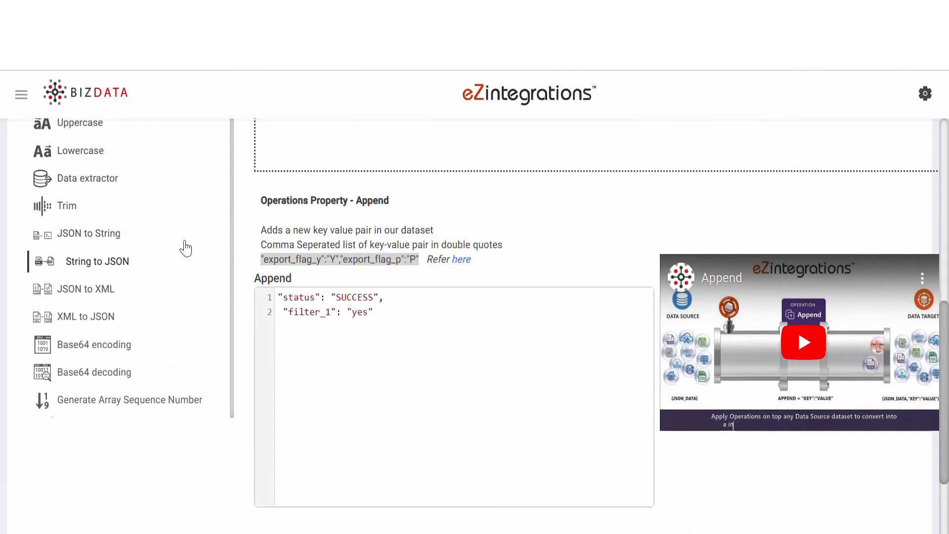
{"action": "scroll", "coordinate": [509, 207], "scroll_direction": "up", "scroll_amount": 3}
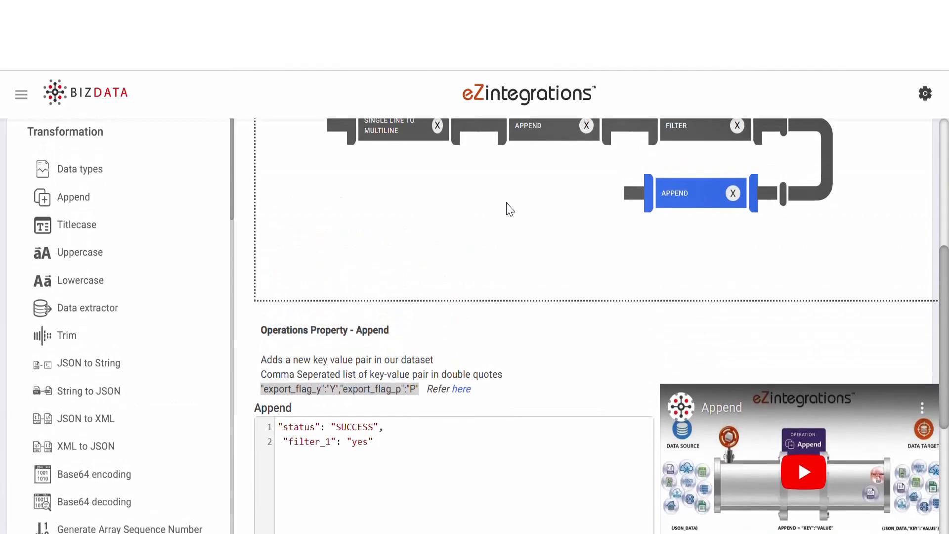
{"action": "scroll", "coordinate": [168, 399], "scroll_direction": "down", "scroll_amount": 15}
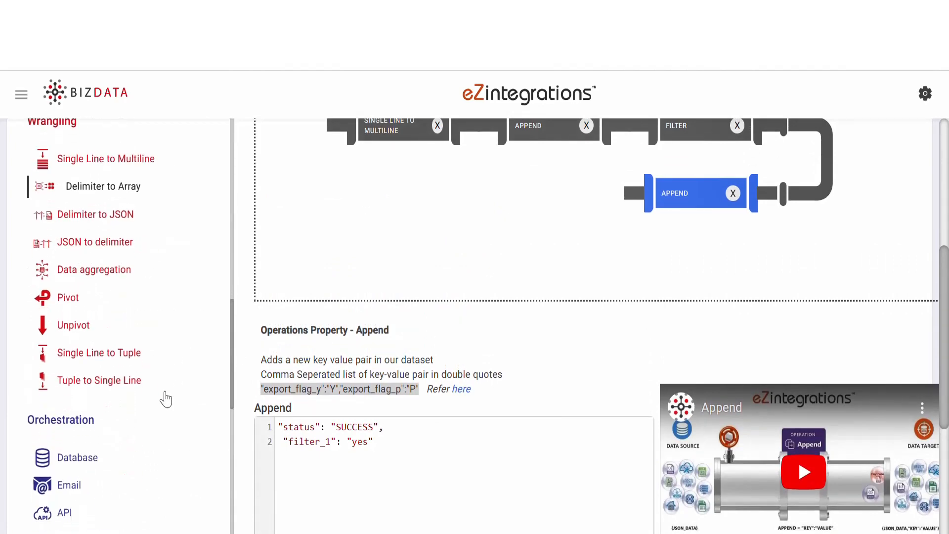
{"action": "scroll", "coordinate": [166, 400], "scroll_direction": "down", "scroll_amount": 10}
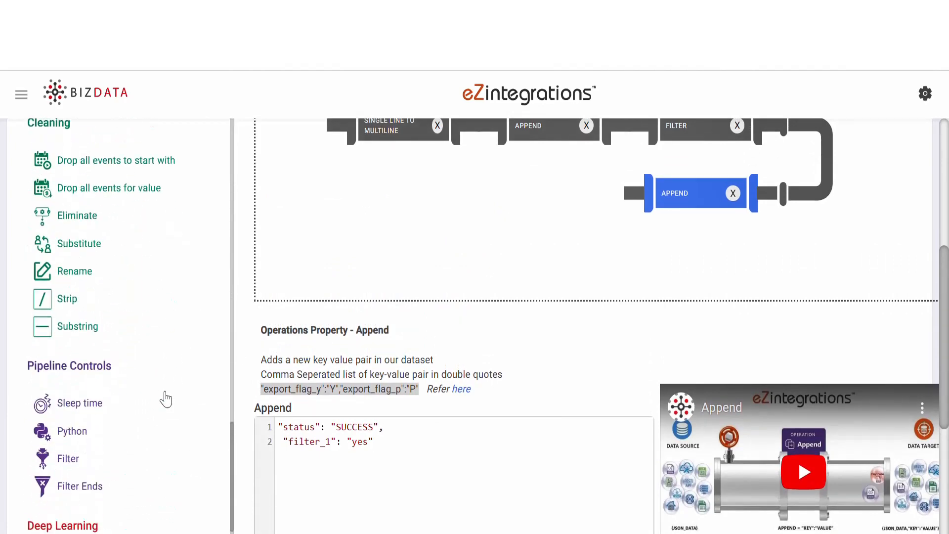
{"action": "left_click_drag", "start_coordinate": [97, 482], "coordinate": [677, 180]}
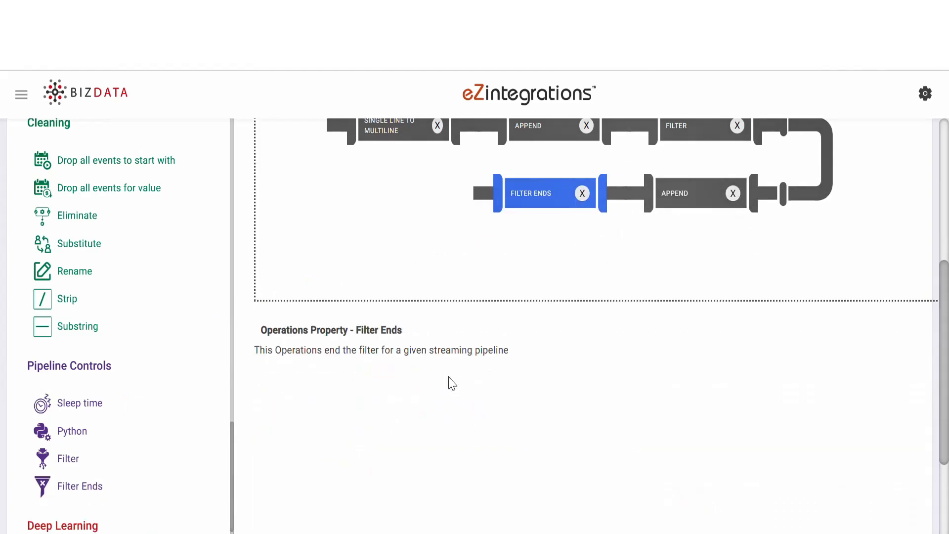
- Add a Filter operation after Filter Ends with the conditional statement data['id'] ==5 or data['id'] ==6
{"action": "left_click_drag", "start_coordinate": [81, 465], "coordinate": [506, 200]}
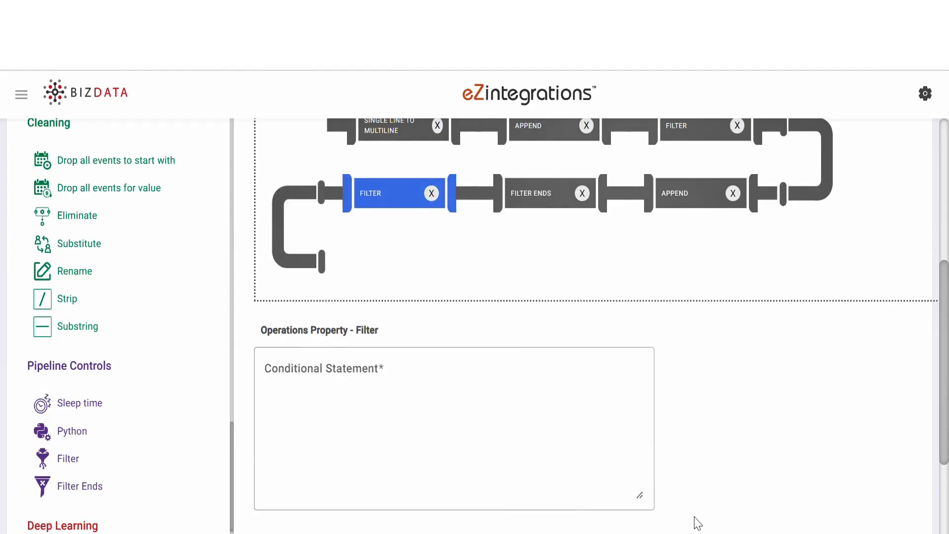
{"action": "left_click", "coordinate": [386, 380]}
{"action": "type", "text": "data['id'] ==5 or data['id'] ==6"}
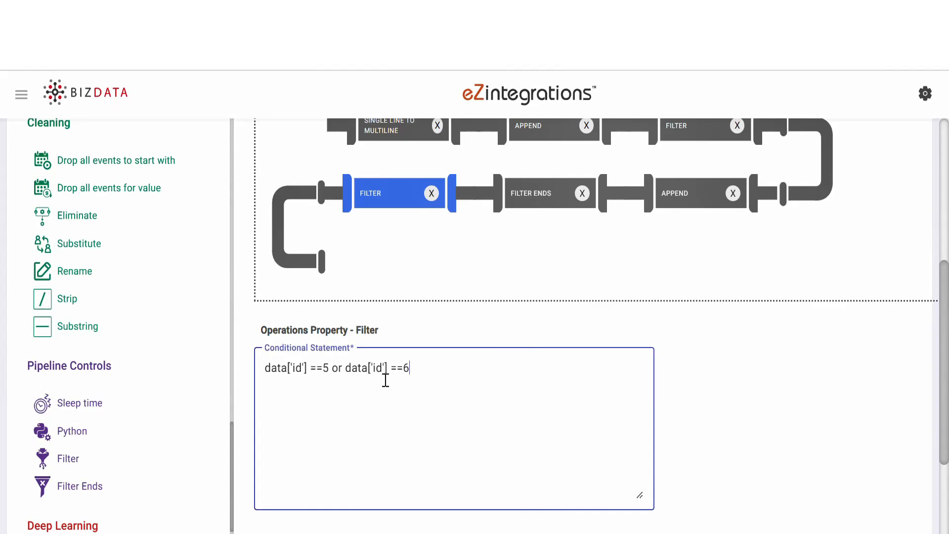
- Add an Append operation after the second Filter with the pairs "status": "FAILURE" and "filter_2": "no"
{"action": "scroll", "coordinate": [153, 335], "scroll_direction": "up", "scroll_amount": 10}
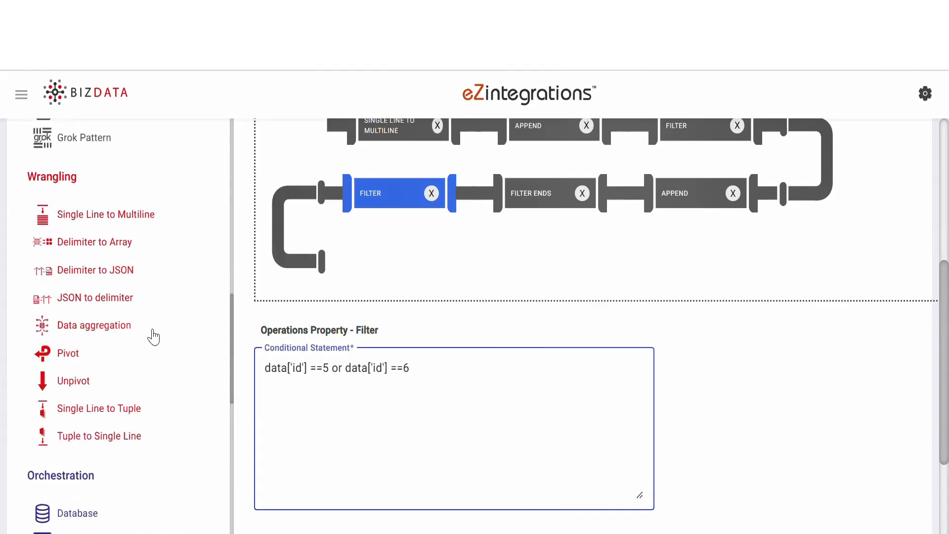
{"action": "scroll", "coordinate": [154, 337], "scroll_direction": "up", "scroll_amount": 10}
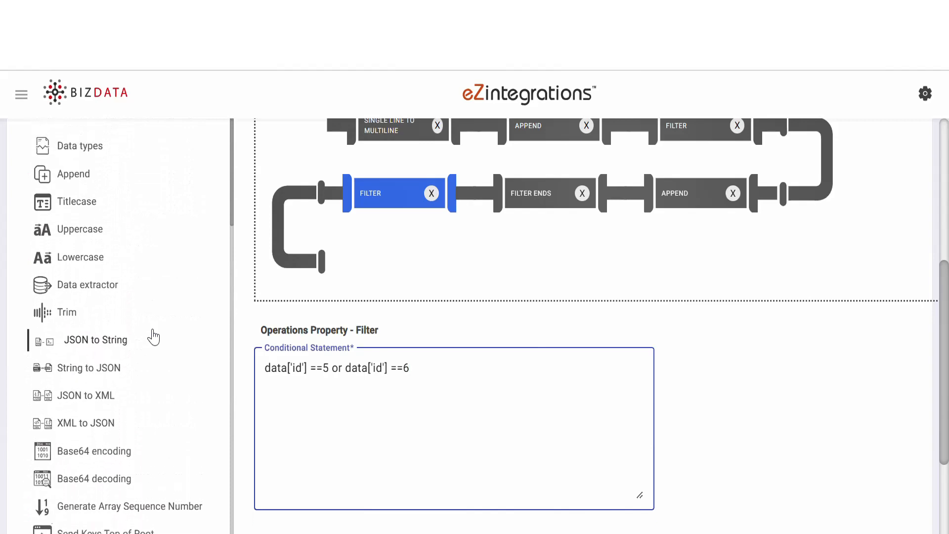
{"action": "scroll", "coordinate": [153, 337], "scroll_direction": "up", "scroll_amount": 1}
{"action": "left_click_drag", "start_coordinate": [90, 203], "coordinate": [434, 277]}
{"action": "scroll", "coordinate": [519, 412], "scroll_direction": "down", "scroll_amount": 3}
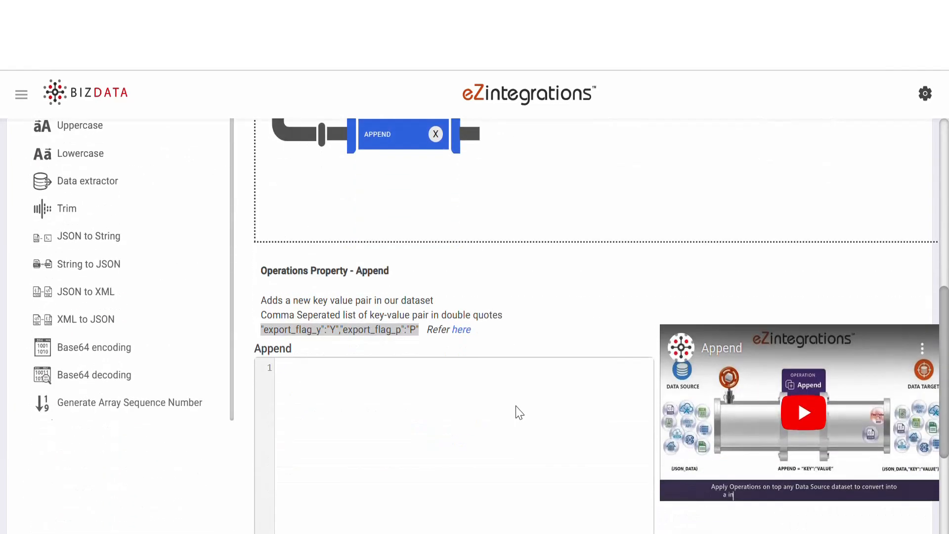
{"action": "scroll", "coordinate": [539, 420], "scroll_direction": "down", "scroll_amount": 1}
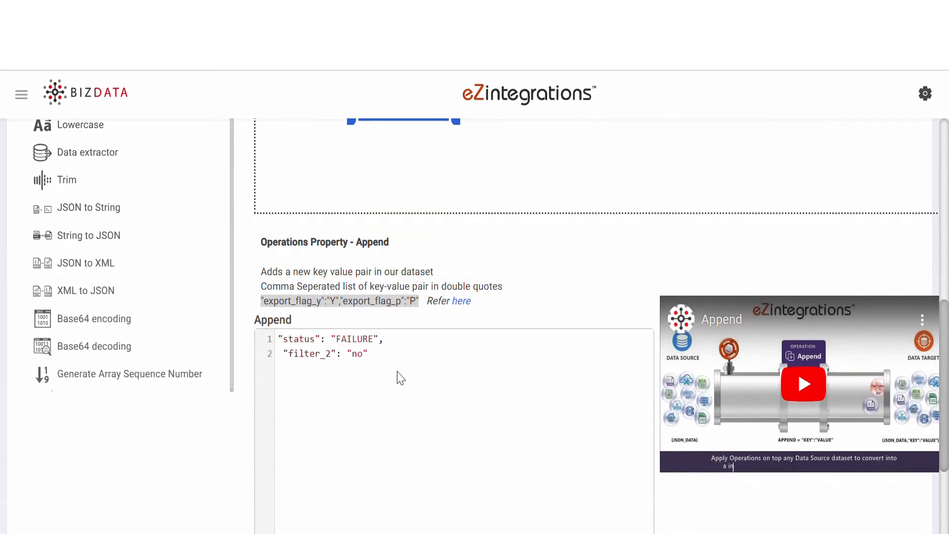
- Add a Filter Ends operation after the FAILURE Append to close the second filter
{"action": "scroll", "coordinate": [115, 290], "scroll_direction": "down", "scroll_amount": 10}
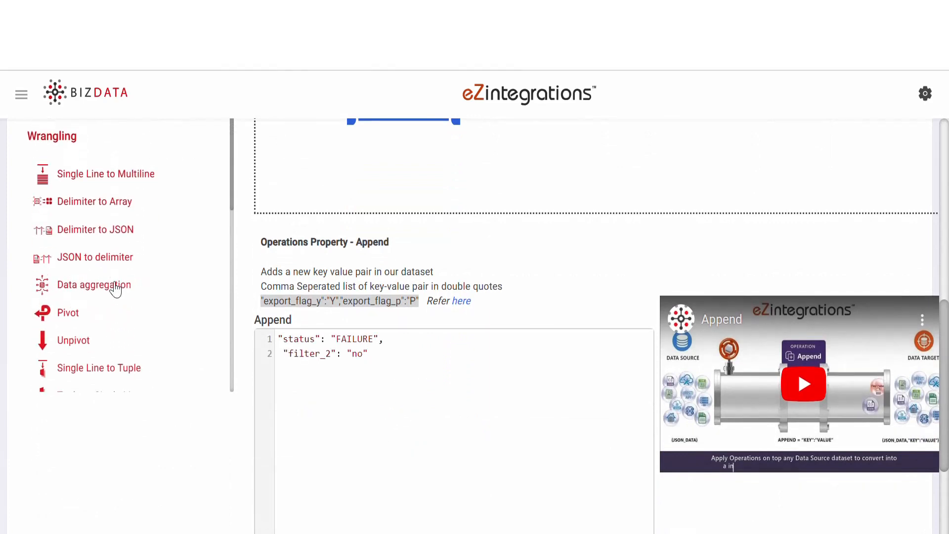
{"action": "scroll", "coordinate": [115, 290], "scroll_direction": "down", "scroll_amount": 5}
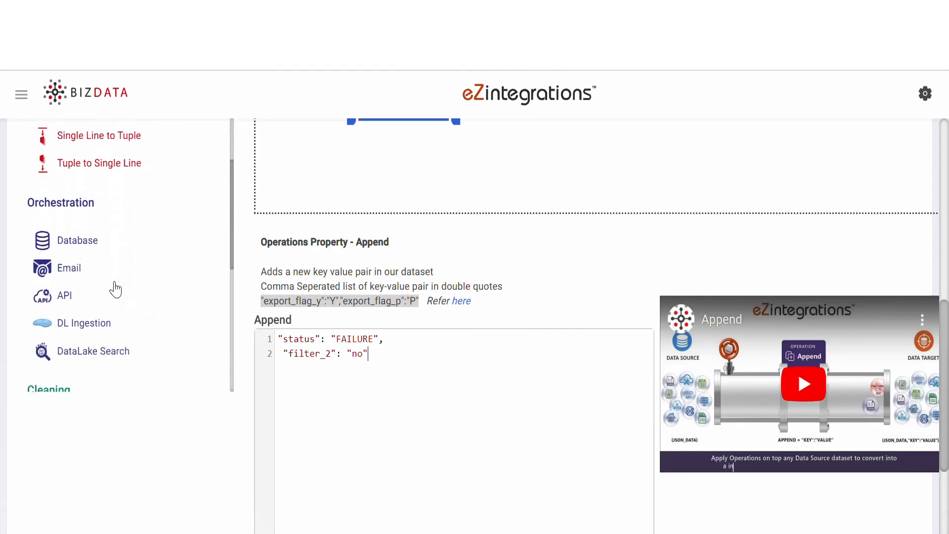
{"action": "scroll", "coordinate": [115, 289], "scroll_direction": "down", "scroll_amount": 8}
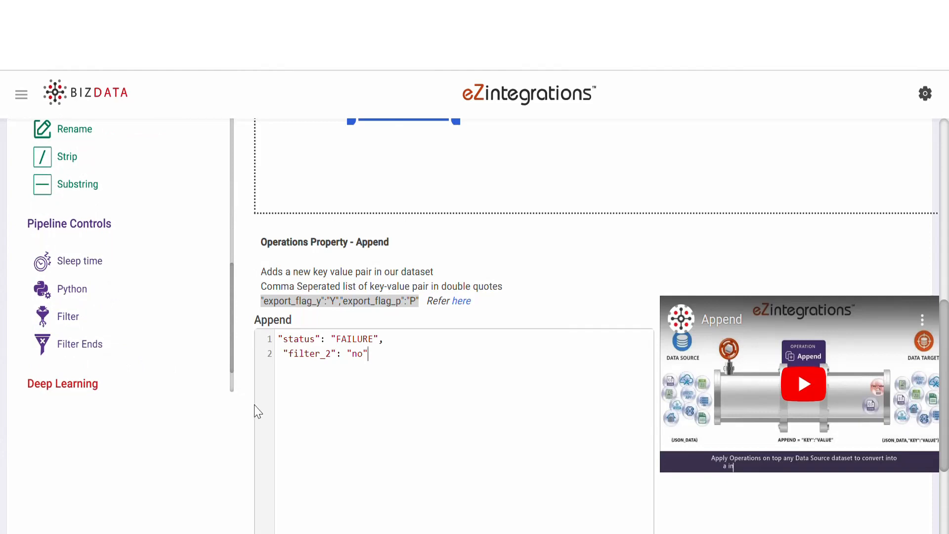
{"action": "scroll", "coordinate": [257, 411], "scroll_direction": "up", "scroll_amount": 2}
{"action": "left_click_drag", "start_coordinate": [100, 432], "coordinate": [507, 212]}
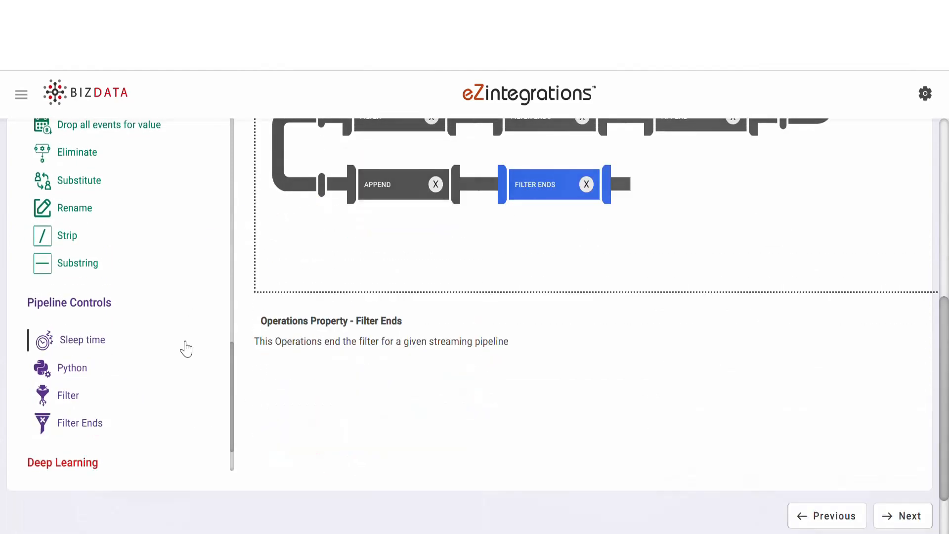
- Add a third Filter operation after the second Filter Ends with the conditional statement data['new_key'] =='new_value'
{"action": "left_click_drag", "start_coordinate": [74, 401], "coordinate": [642, 190]}
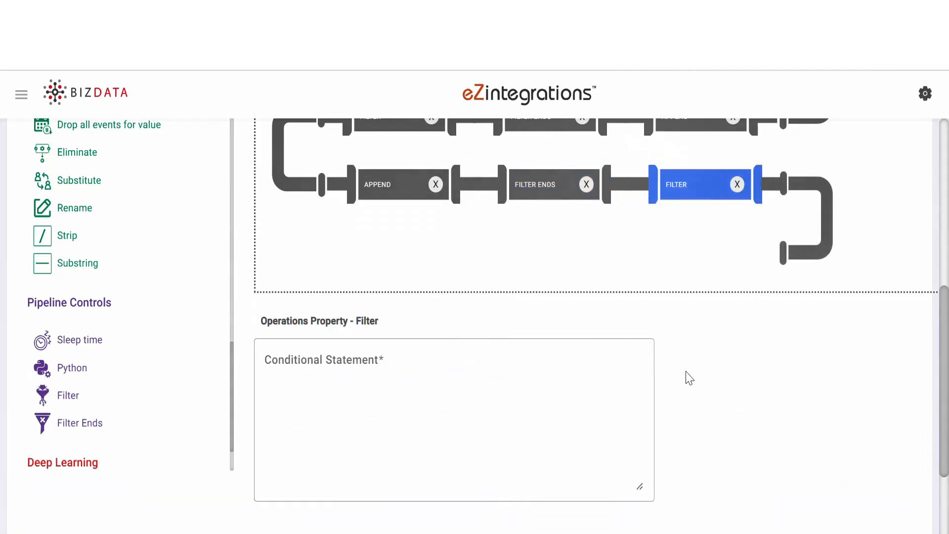
{"action": "left_click", "coordinate": [418, 387]}
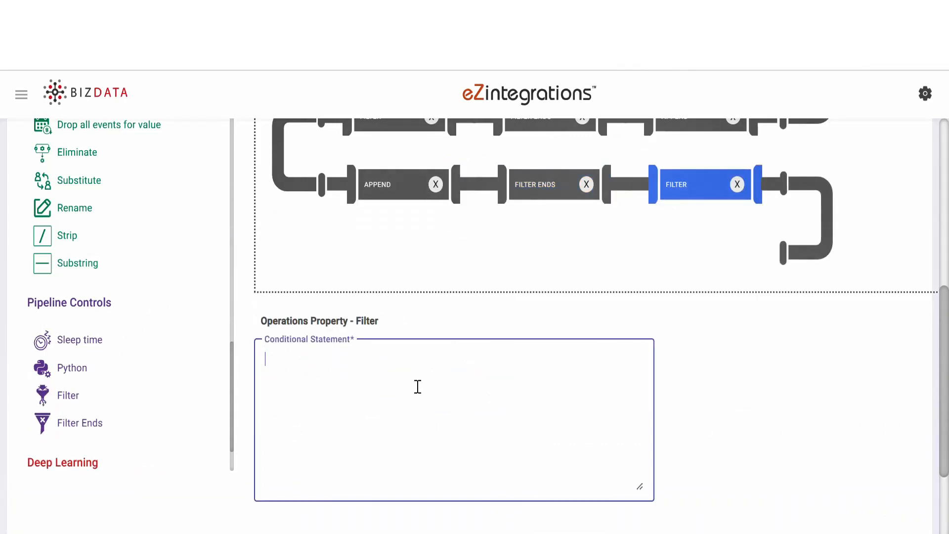
{"action": "type", "text": "data['new_key'] =='new_value'"}
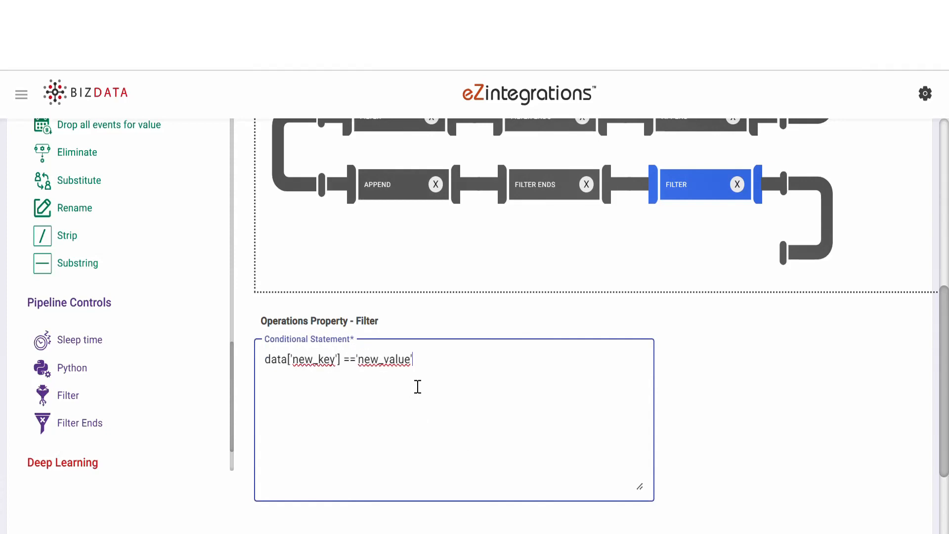
- Add a Data aggregation operation after the third Filter with Groupby Key filter_1 and Array Key UserList
{"action": "scroll", "coordinate": [142, 327], "scroll_direction": "up", "scroll_amount": 10}
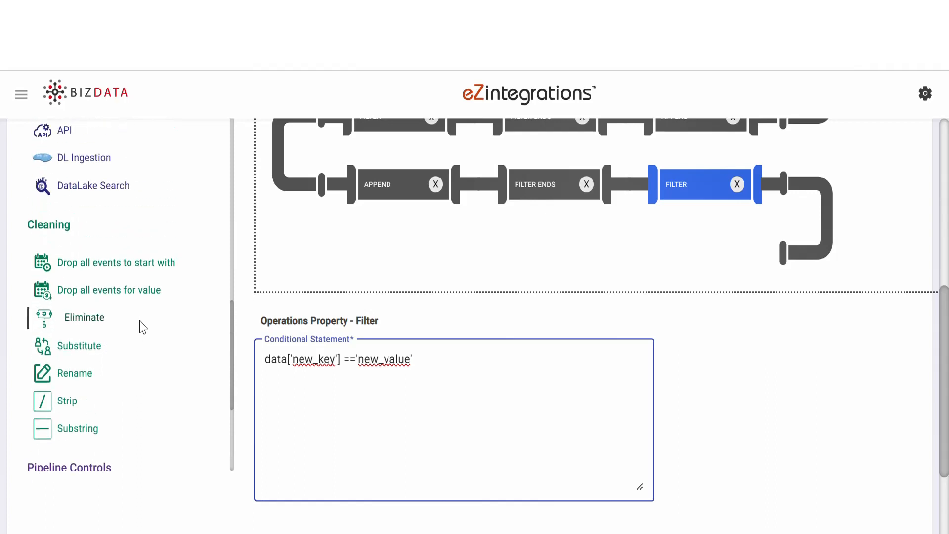
{"action": "scroll", "coordinate": [142, 327], "scroll_direction": "up", "scroll_amount": 2}
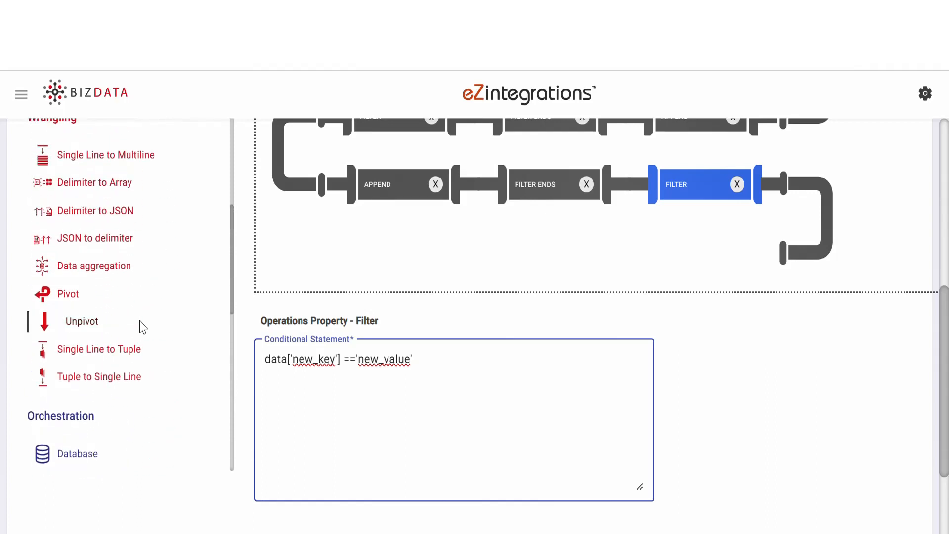
{"action": "left_click_drag", "start_coordinate": [116, 270], "coordinate": [752, 265]}
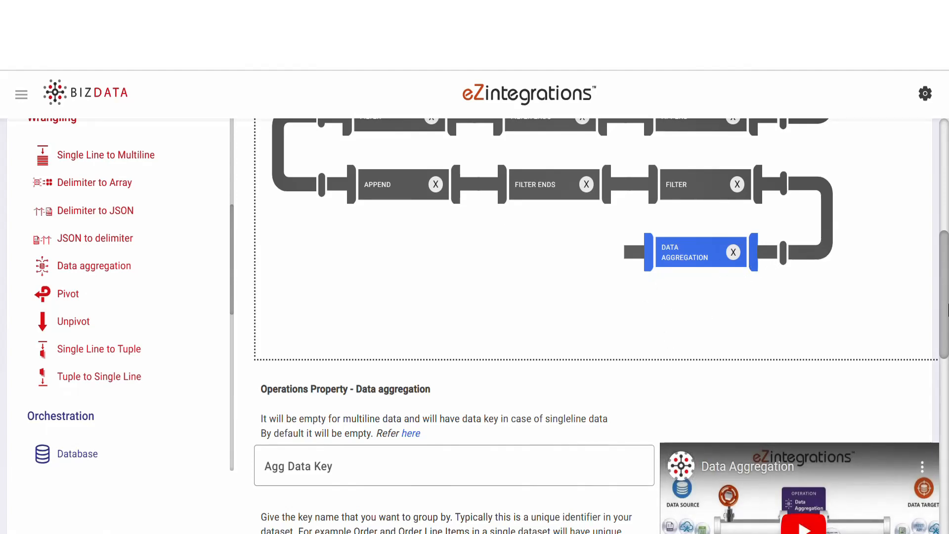
{"action": "left_click_drag", "start_coordinate": [948, 311], "coordinate": [948, 398]}
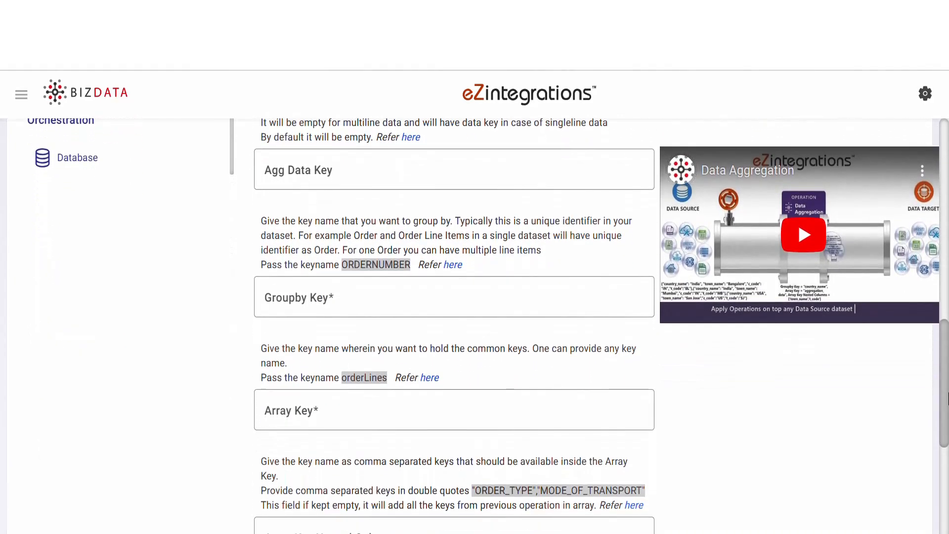
{"action": "left_click", "coordinate": [376, 301]}
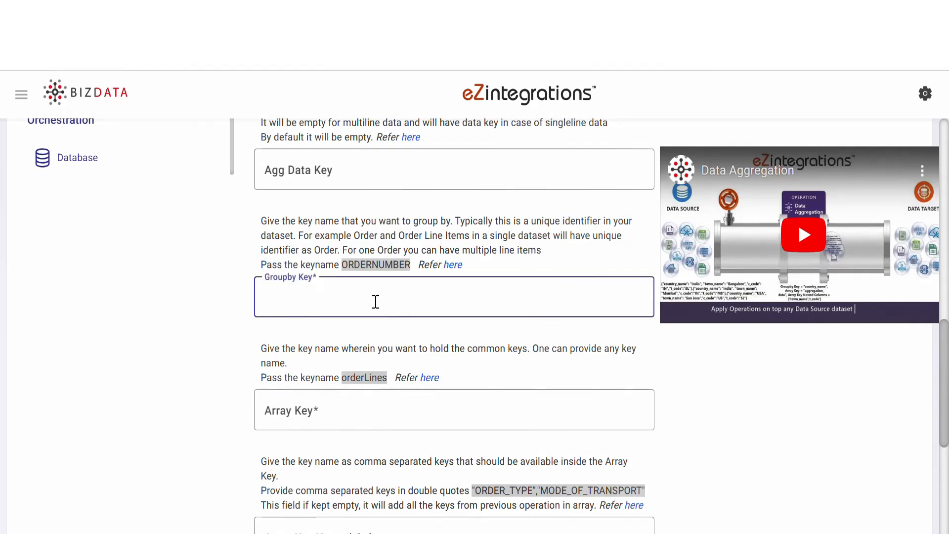
{"action": "type", "text": "filter_1"}
{"action": "left_click", "coordinate": [309, 426]}
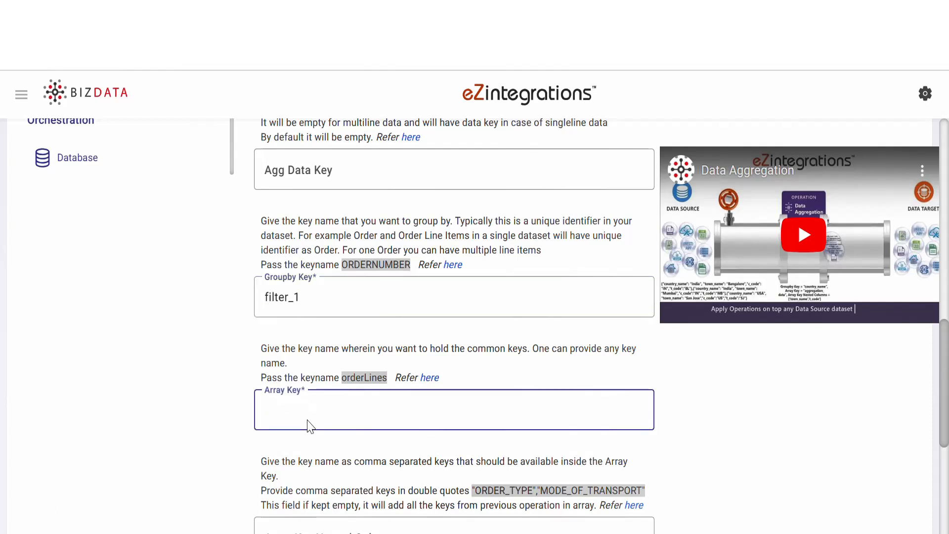
{"action": "type", "text": "UserList"}
- Set the Data aggregation's Array Key Nested Columns to "id","email","first_name","last_name","status"
{"action": "scroll", "coordinate": [309, 427], "scroll_direction": "down", "scroll_amount": 3}
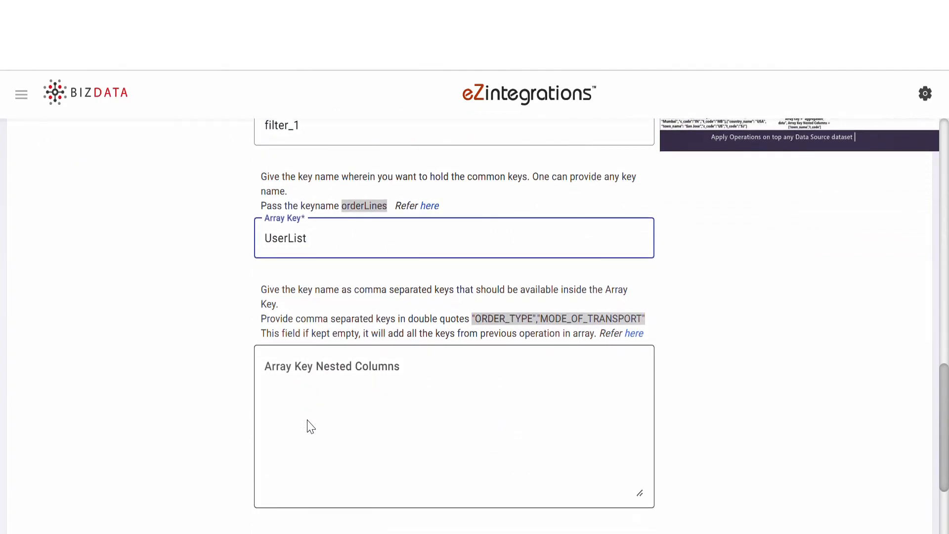
{"action": "scroll", "coordinate": [309, 426], "scroll_direction": "down", "scroll_amount": 1}
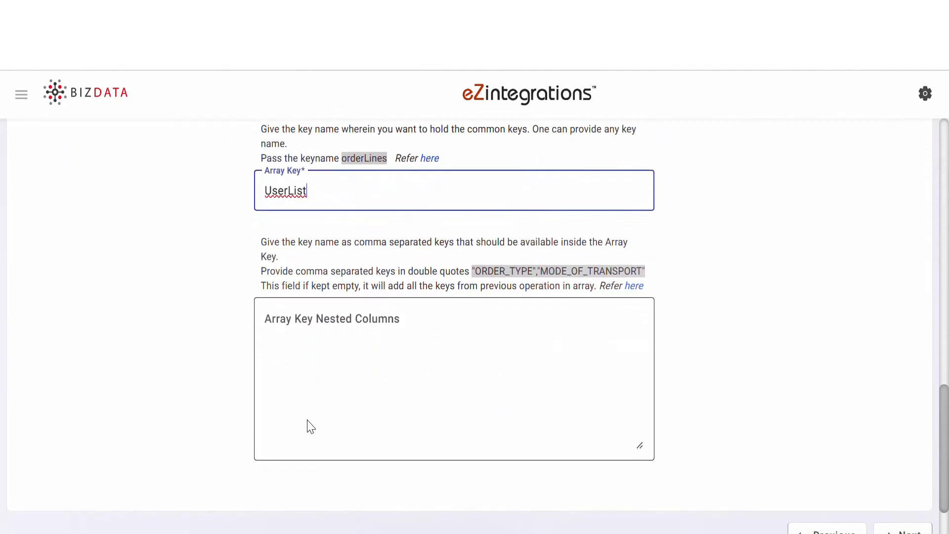
{"action": "left_click", "coordinate": [342, 308]}
{"action": "type", "text": "\"id\",\"email\",\"first_name\",\"last_name\",\"status\""}
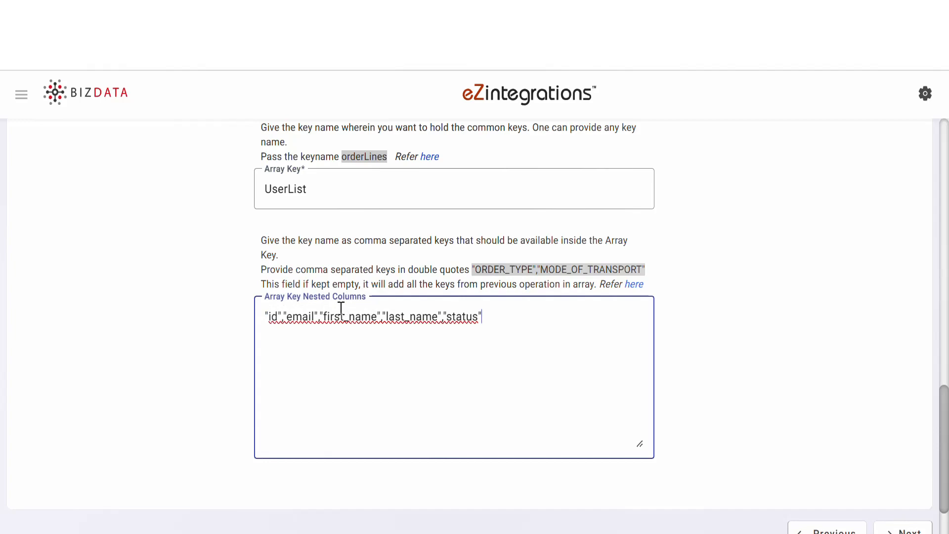
- Add a Single Line to Multiline operation after Data aggregation with the Chopkey ['UserList']
{"action": "scroll", "coordinate": [341, 308], "scroll_direction": "up", "scroll_amount": 10}
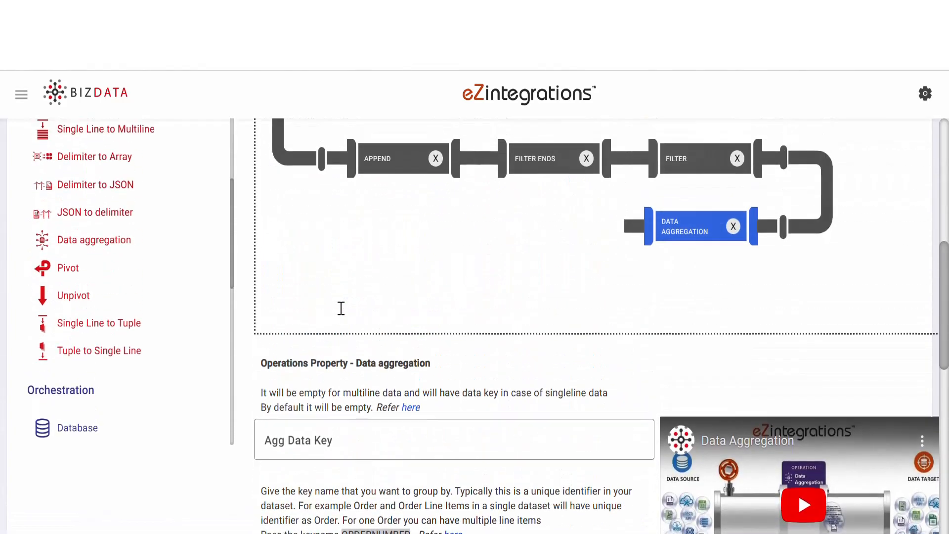
{"action": "scroll", "coordinate": [341, 308], "scroll_direction": "up", "scroll_amount": 1}
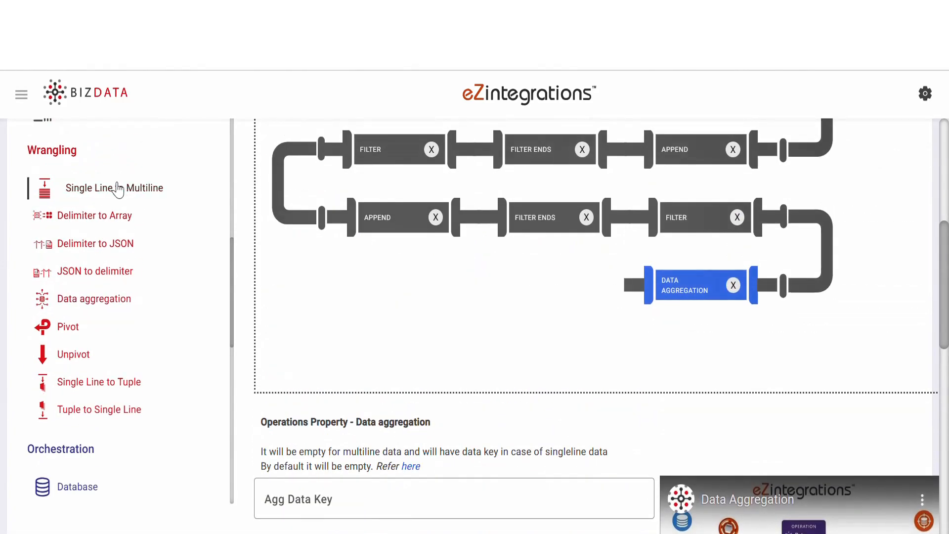
{"action": "left_click_drag", "start_coordinate": [117, 189], "coordinate": [545, 280]}
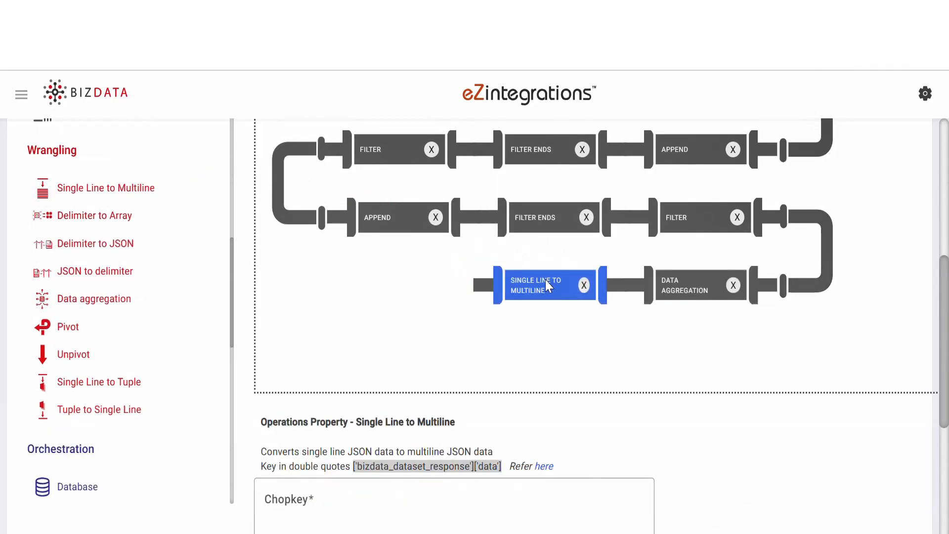
{"action": "scroll", "coordinate": [623, 366], "scroll_direction": "down", "scroll_amount": 2}
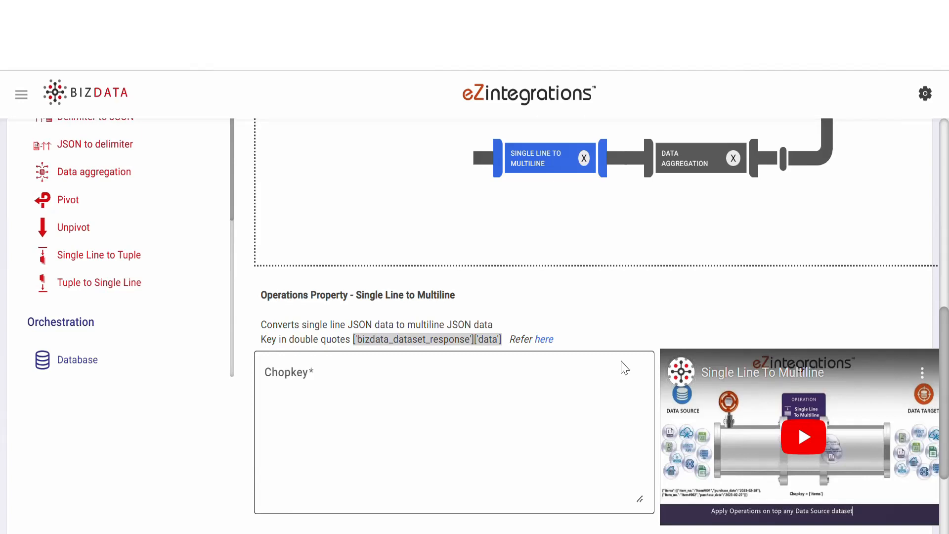
{"action": "left_click", "coordinate": [361, 365]}
{"action": "type", "text": "['UserList']"}
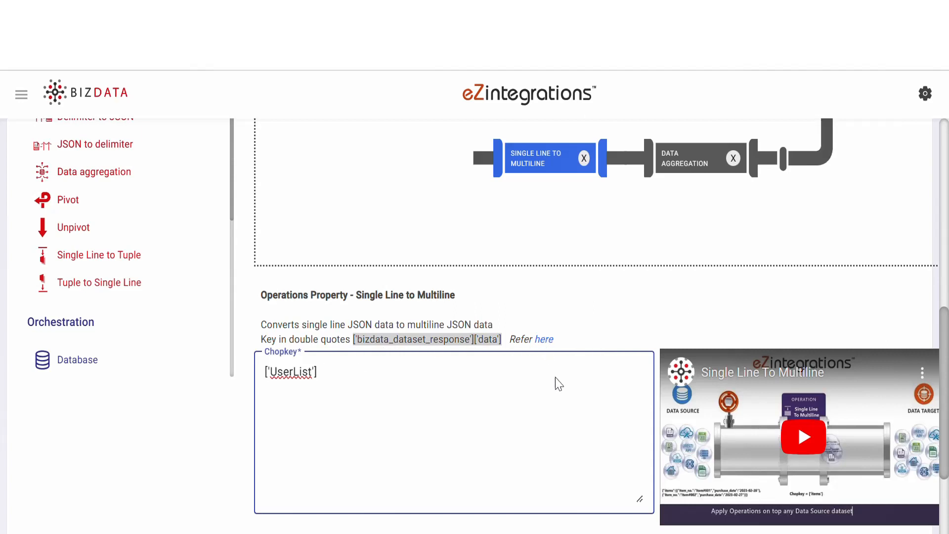
- Proceed to the Data Target stage and set the target type to API
{"action": "scroll", "coordinate": [558, 410], "scroll_direction": "down", "scroll_amount": 4}
{"action": "left_click", "coordinate": [910, 430]}
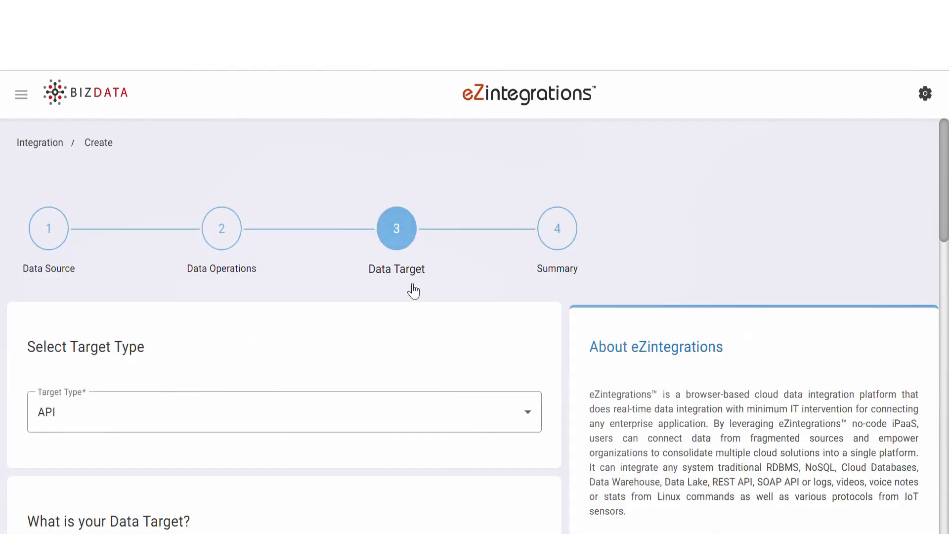
{"action": "scroll", "coordinate": [434, 340], "scroll_direction": "down", "scroll_amount": 3}
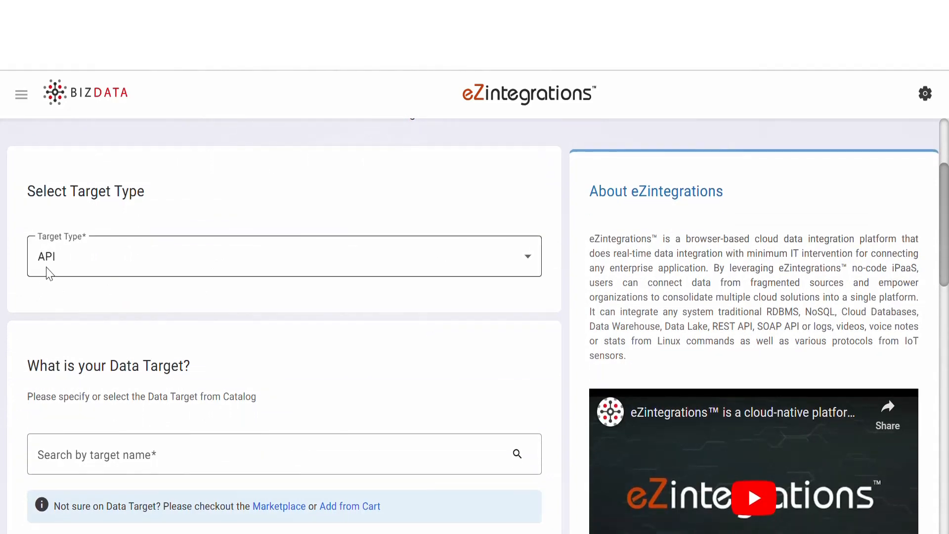
{"action": "left_click", "coordinate": [61, 265]}
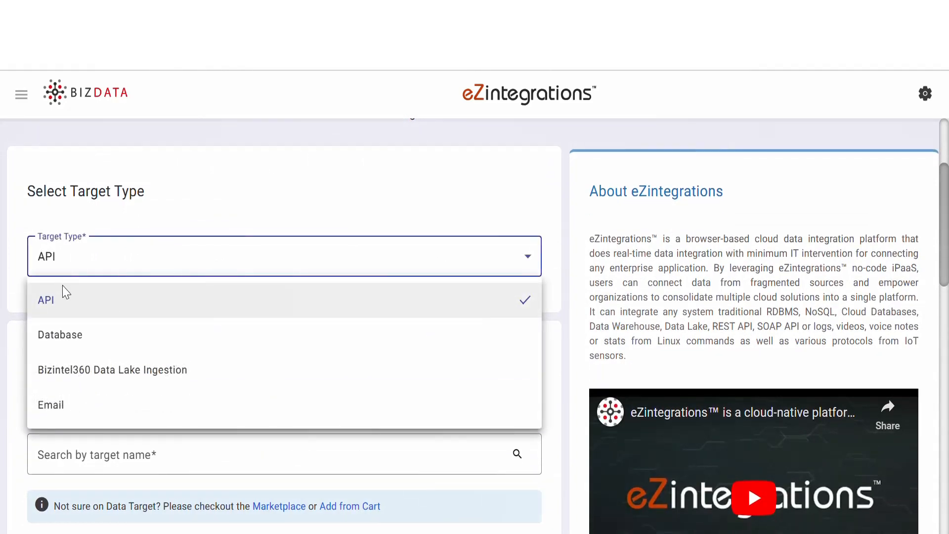
{"action": "left_click", "coordinate": [63, 308]}
- Set the data target to Bizdata Universal API with the business object Oracle Database (Version: 1.0) (Method: POST)
{"action": "scroll", "coordinate": [111, 381], "scroll_direction": "down", "scroll_amount": 4}
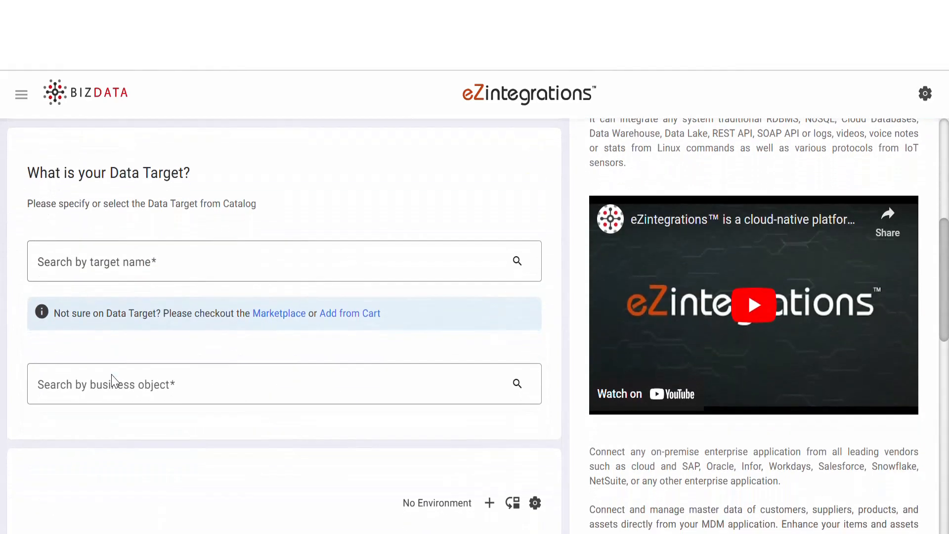
{"action": "left_click", "coordinate": [109, 249]}
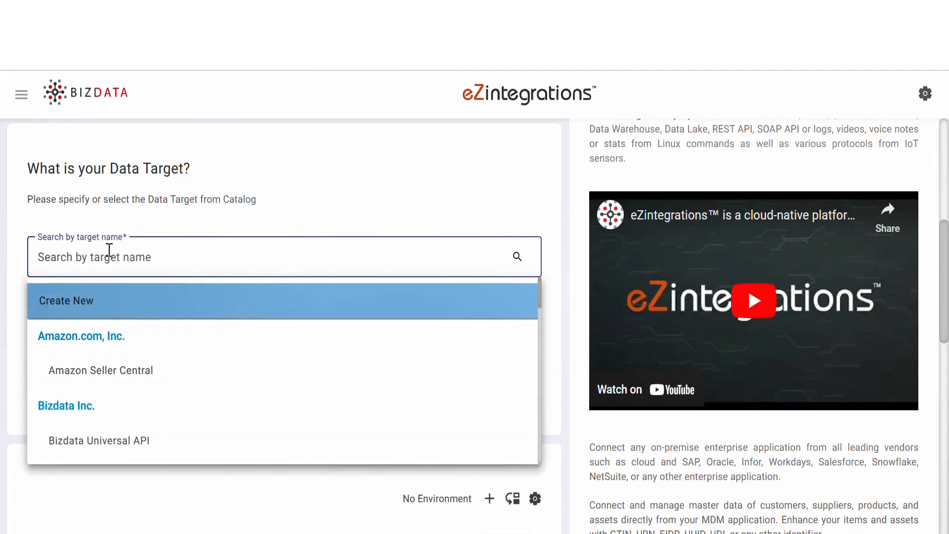
{"action": "left_click", "coordinate": [105, 451]}
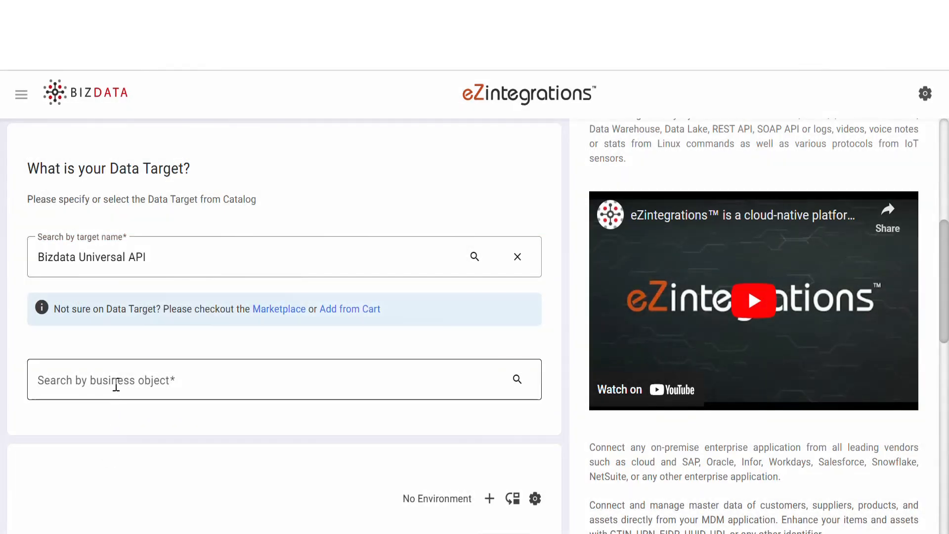
{"action": "left_click", "coordinate": [116, 383]}
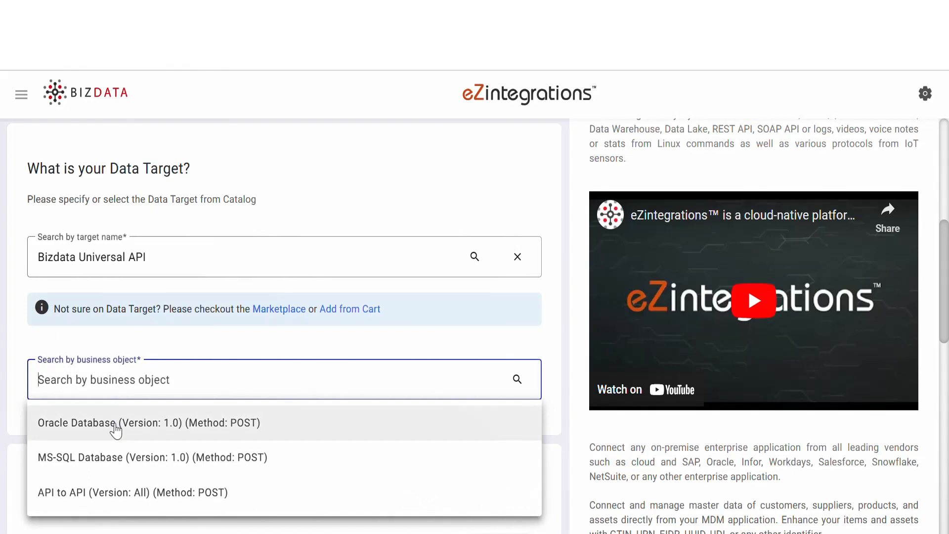
{"action": "left_click", "coordinate": [116, 426]}
{"action": "scroll", "coordinate": [140, 456], "scroll_direction": "down", "scroll_amount": 3}
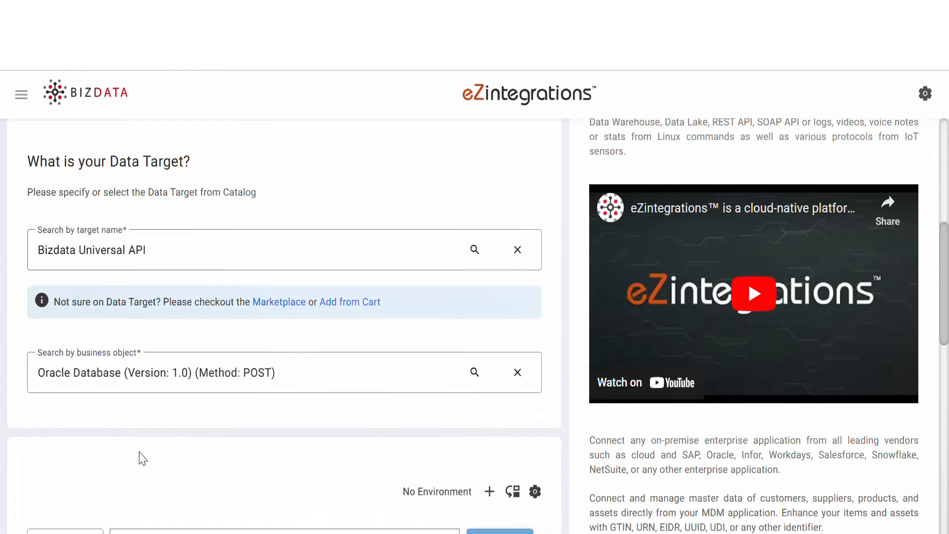
- Add the request params db_name with value Oracle Database and db_version with value Latest
{"action": "scroll", "coordinate": [141, 459], "scroll_direction": "down", "scroll_amount": 4}
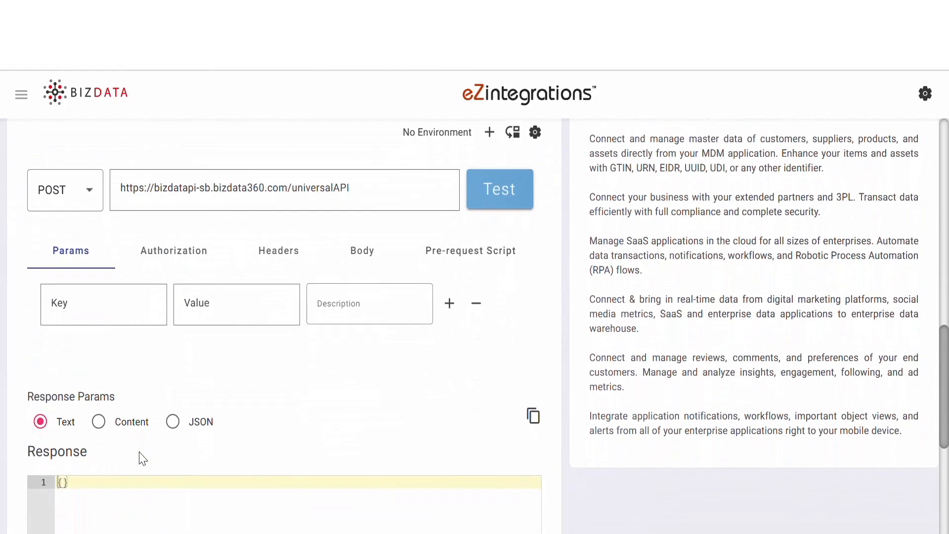
{"action": "left_click", "coordinate": [110, 314]}
{"action": "type", "text": "db_name"}
{"action": "left_click", "coordinate": [191, 309]}
{"action": "type", "text": "Oracle Database"}
{"action": "left_click", "coordinate": [450, 303]}
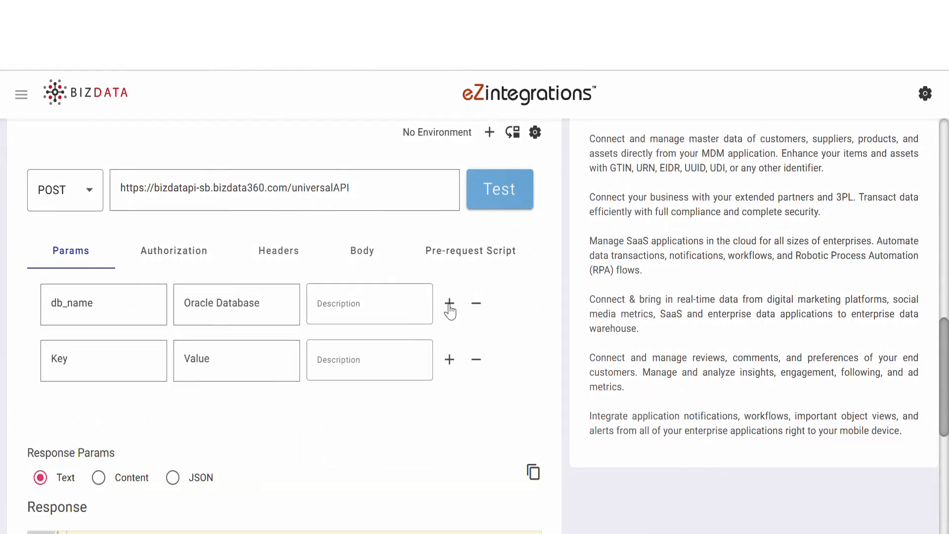
{"action": "left_click", "coordinate": [65, 359]}
{"action": "type", "text": "db_version"}
{"action": "left_click", "coordinate": [204, 365]}
{"action": "type", "text": "Latest"}
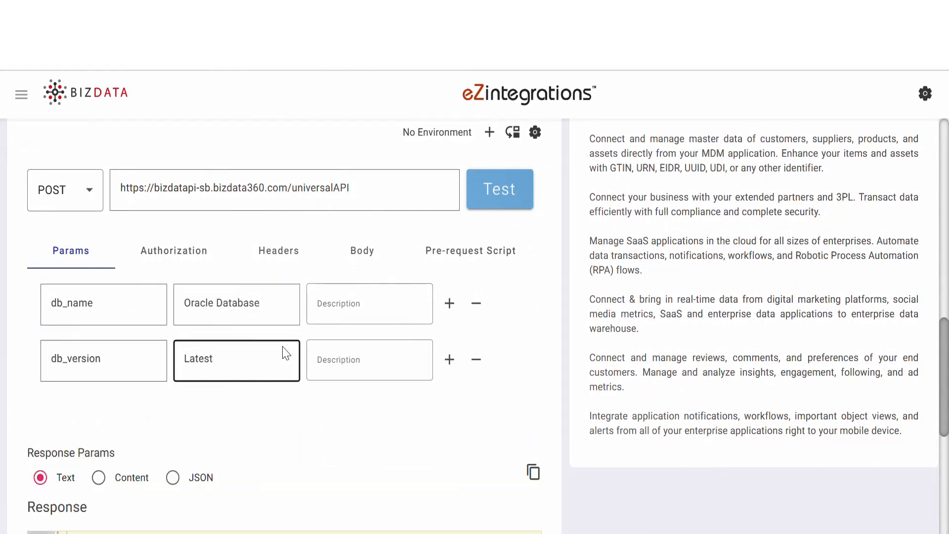
- Replace the OAuth 2.0 Refresh Token Endpoint Body with the JSON containing the account username and password
{"action": "left_click", "coordinate": [180, 256]}
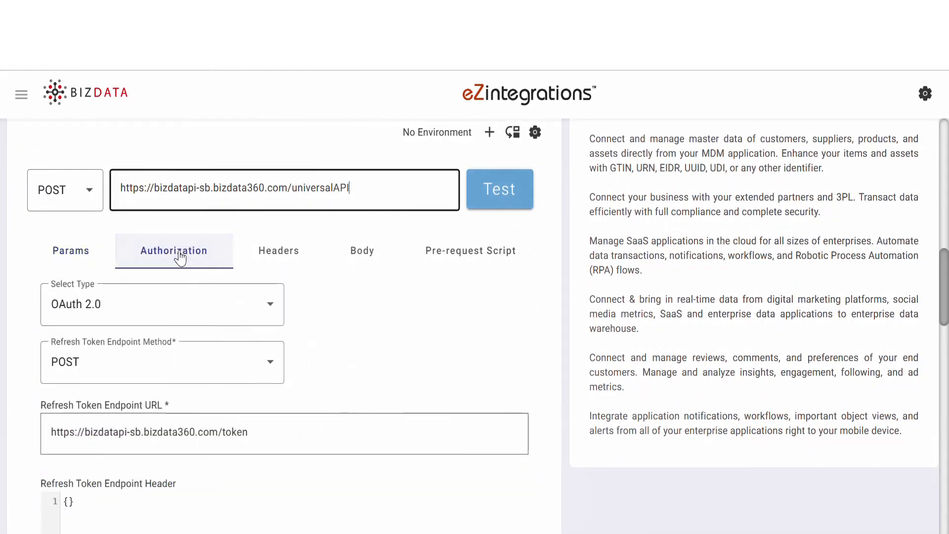
{"action": "scroll", "coordinate": [200, 442], "scroll_direction": "down", "scroll_amount": 10}
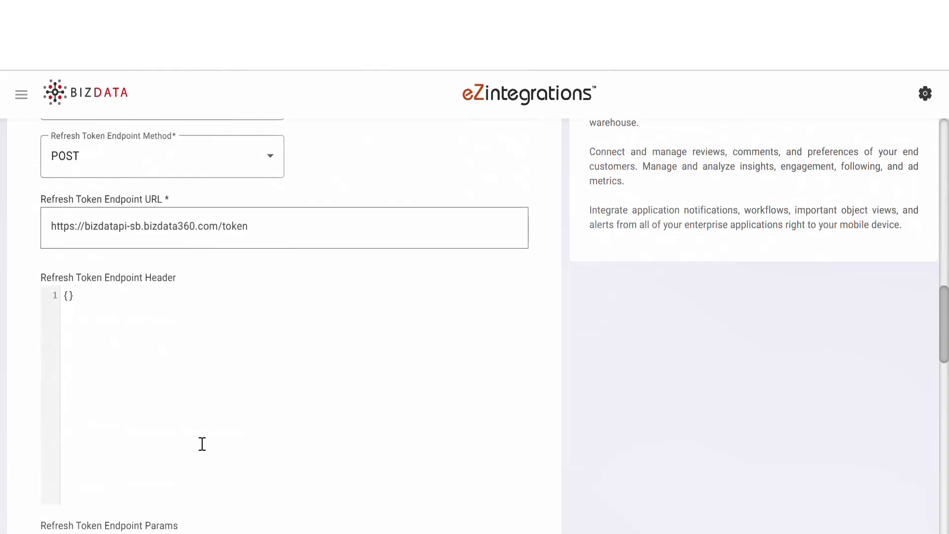
{"action": "scroll", "coordinate": [202, 444], "scroll_direction": "down", "scroll_amount": 3}
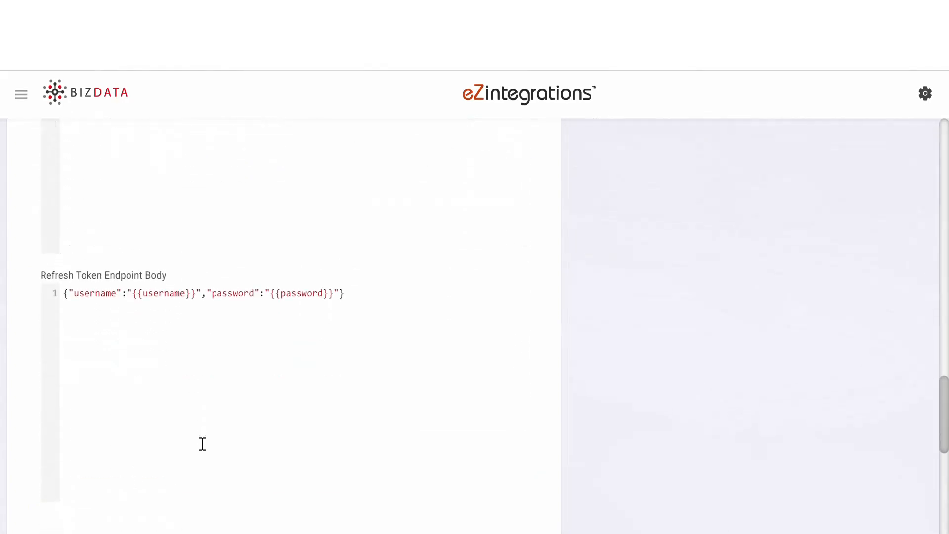
{"action": "left_click", "coordinate": [361, 310]}
{"action": "key", "text": "ctrl+a"}
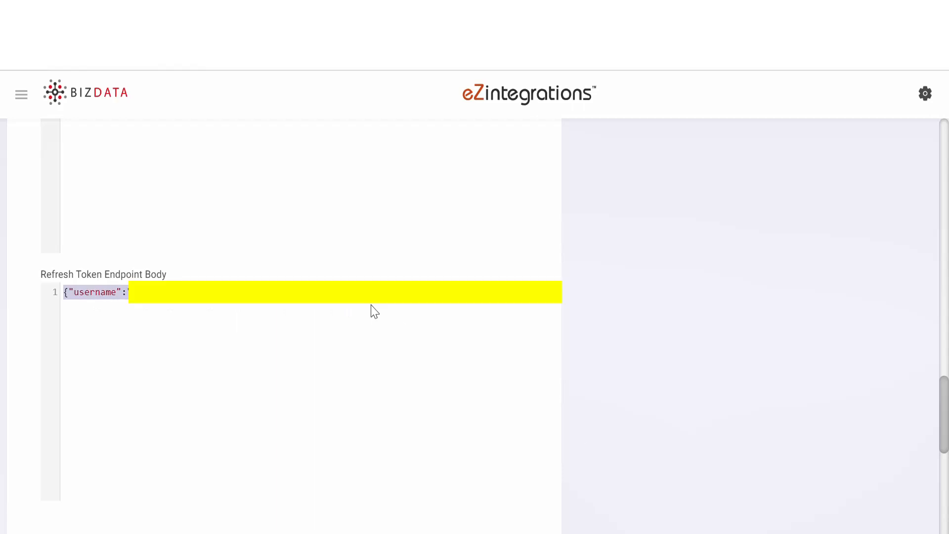
{"action": "key", "text": "ctrl+v"}
{"action": "scroll", "coordinate": [653, 435], "scroll_direction": "up", "scroll_amount": 15}
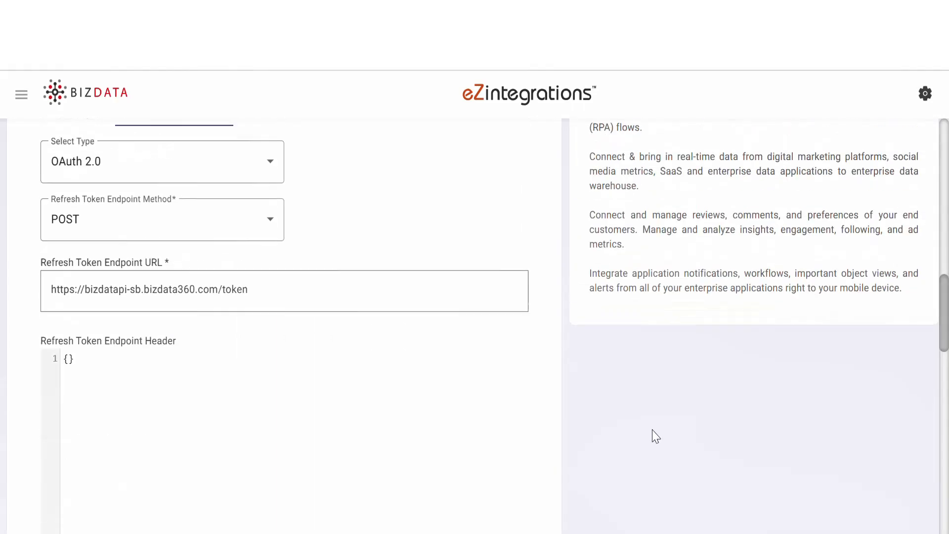
- Set the body type to JSON and paste the database credentials, connection details and USER_LIST insert query for id, email, first_name, last_name and status
{"action": "left_click", "coordinate": [295, 256]}
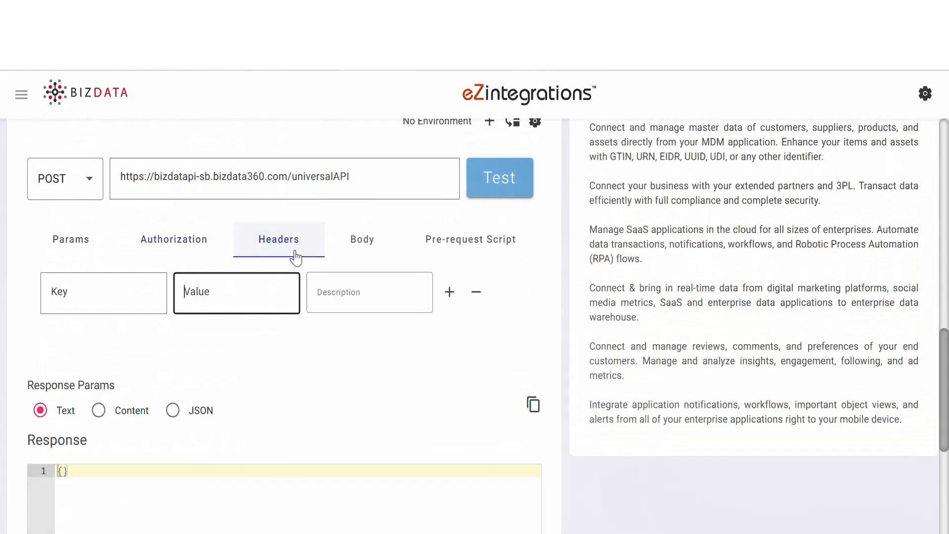
{"action": "left_click", "coordinate": [360, 247]}
{"action": "left_click", "coordinate": [76, 301]}
{"action": "left_click", "coordinate": [77, 332]}
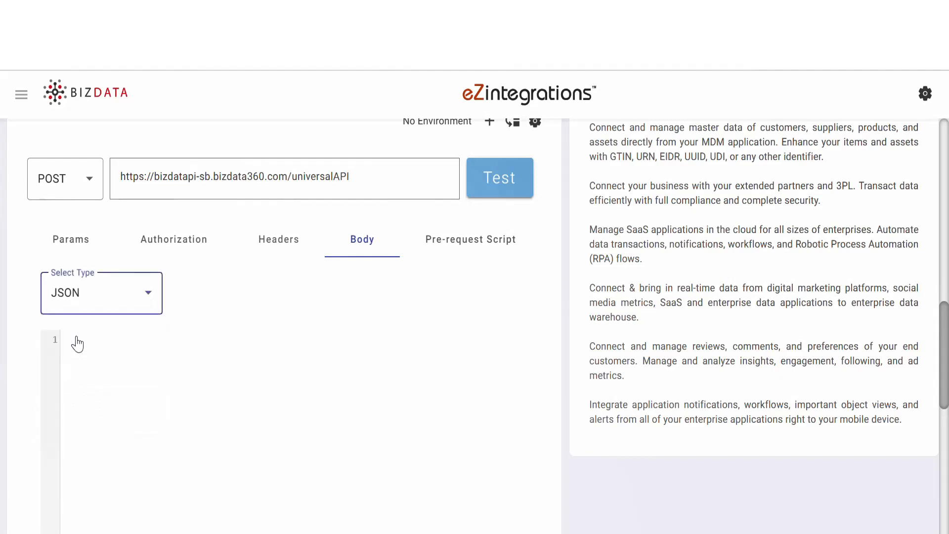
{"action": "left_click", "coordinate": [117, 340]}
{"action": "key", "text": "ctrl+v"}
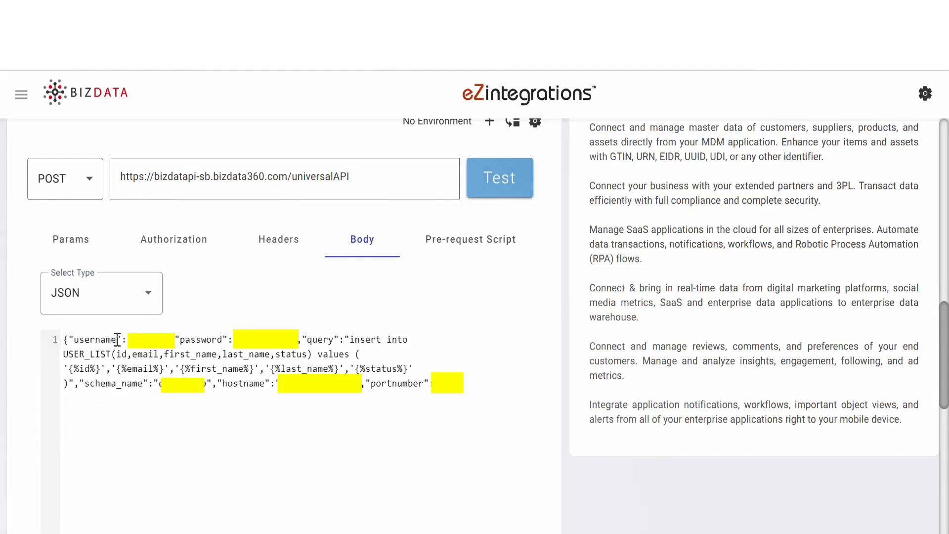
- Recheck the target's request params and proceed to the Summary stage
{"action": "left_click", "coordinate": [60, 241]}
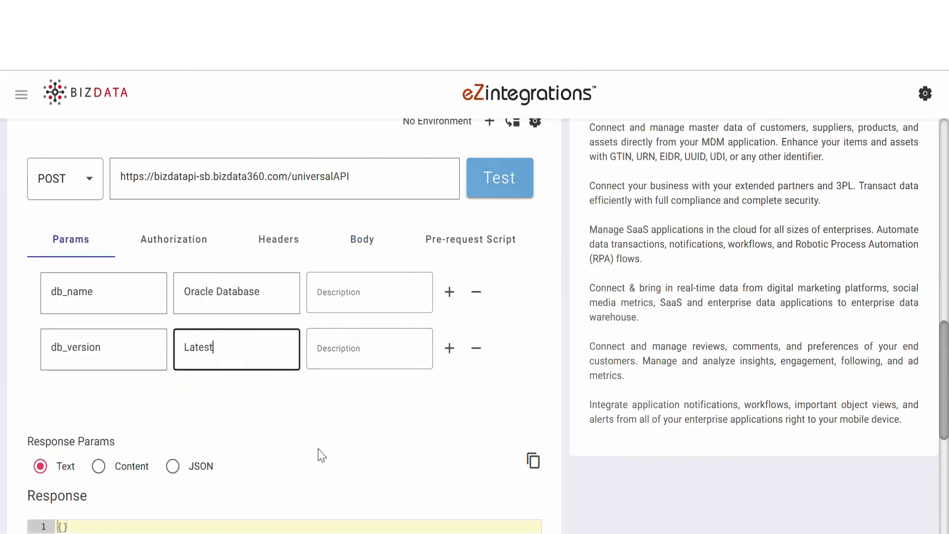
{"action": "scroll", "coordinate": [320, 454], "scroll_direction": "down", "scroll_amount": 8}
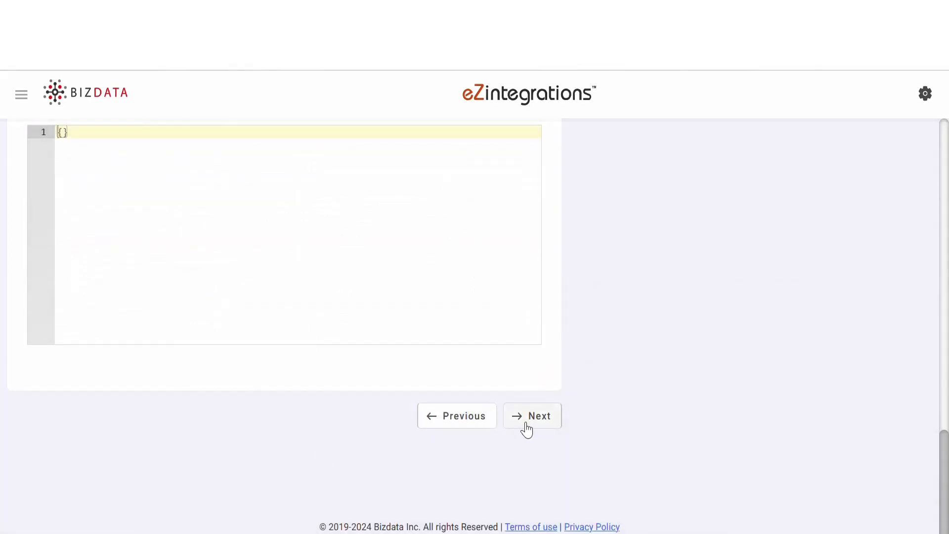
{"action": "left_click", "coordinate": [532, 416]}
- Name the bridge API To API using Filter and describe it as fetching API data, filtering it by conditions and sending it to the target API
{"action": "scroll", "coordinate": [326, 443], "scroll_direction": "down", "scroll_amount": 1}
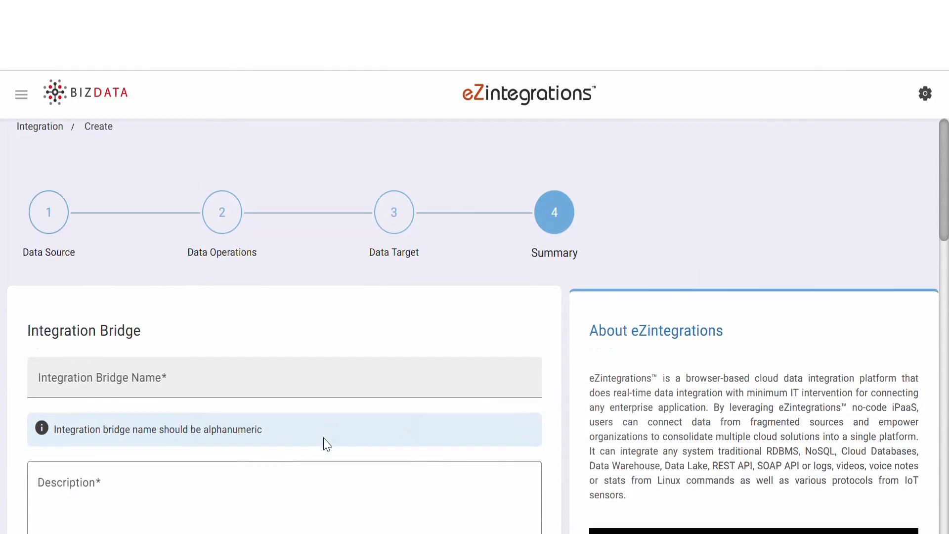
{"action": "scroll", "coordinate": [326, 443], "scroll_direction": "down", "scroll_amount": 3}
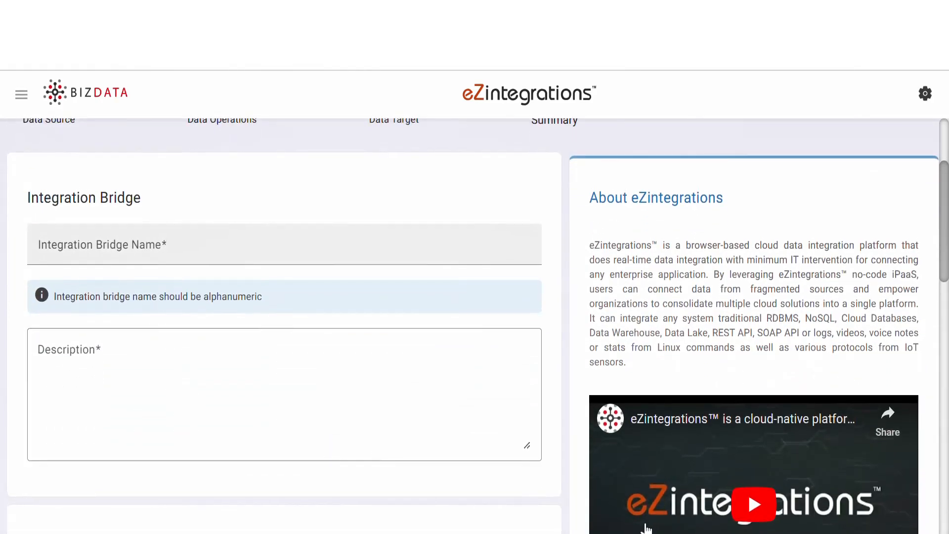
{"action": "left_click", "coordinate": [147, 243]}
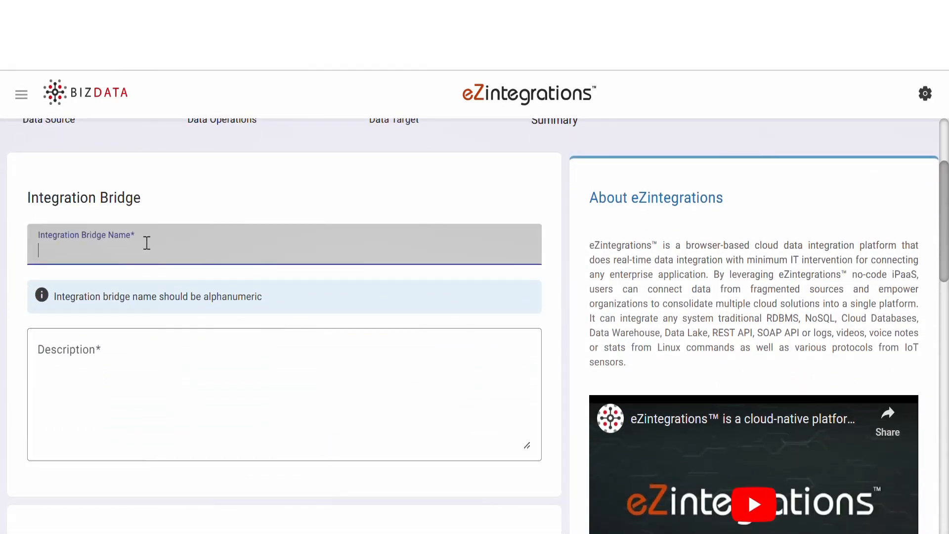
{"action": "type", "text": "API To API using Filter"}
{"action": "left_click", "coordinate": [293, 388]}
{"action": "type", "text": "This integration fetches data from an API and filters it out based on the conditions provided and sends the filtered data to the desired target API."}
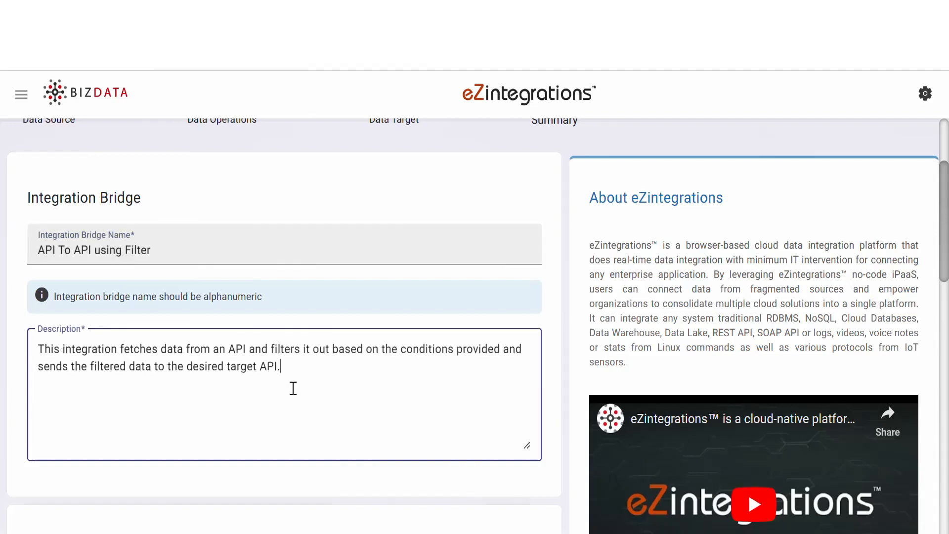
- Try the Schedule timer type with the Asia/Dubai time zone and switch back to Interval
{"action": "scroll", "coordinate": [293, 388], "scroll_direction": "down", "scroll_amount": 3}
{"action": "scroll", "coordinate": [292, 389], "scroll_direction": "down", "scroll_amount": 5}
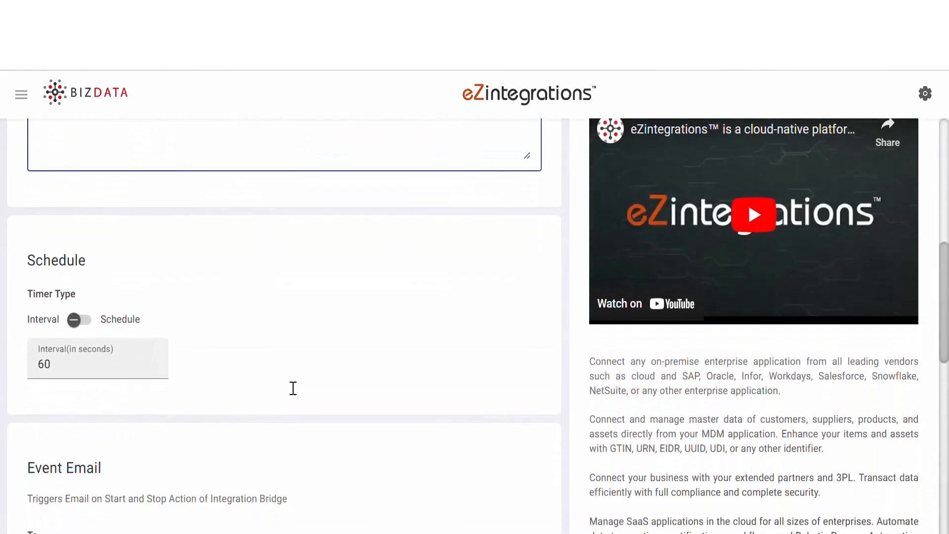
{"action": "left_click", "coordinate": [78, 226]}
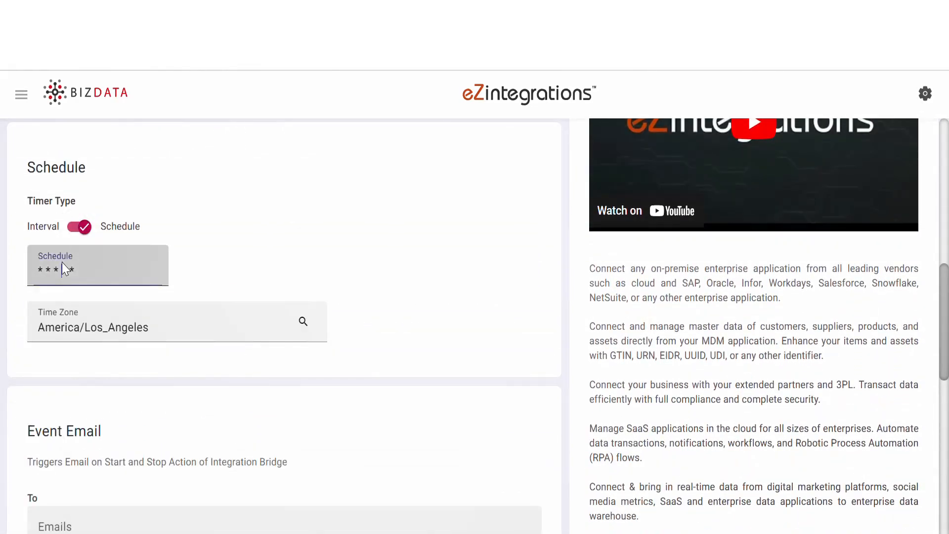
{"action": "left_click", "coordinate": [82, 324]}
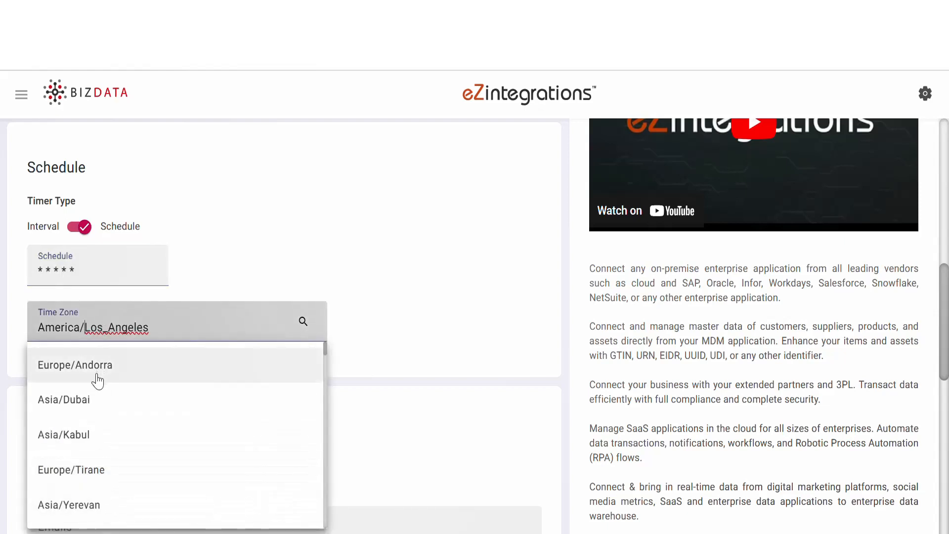
{"action": "left_click", "coordinate": [91, 398]}
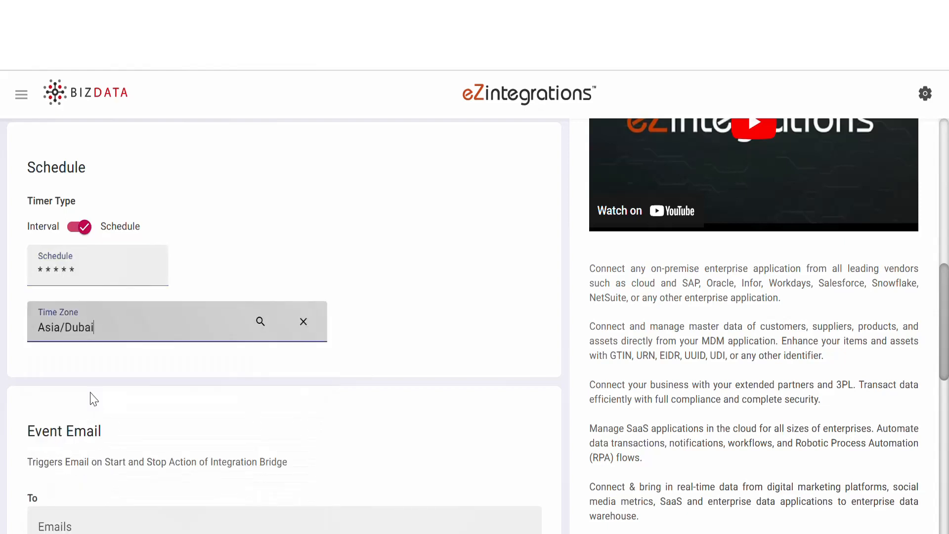
{"action": "left_click", "coordinate": [74, 229]}
- Set the timer interval to 60000 seconds and submit the integration bridge
{"action": "left_click", "coordinate": [61, 272]}
{"action": "type", "text": "000"}
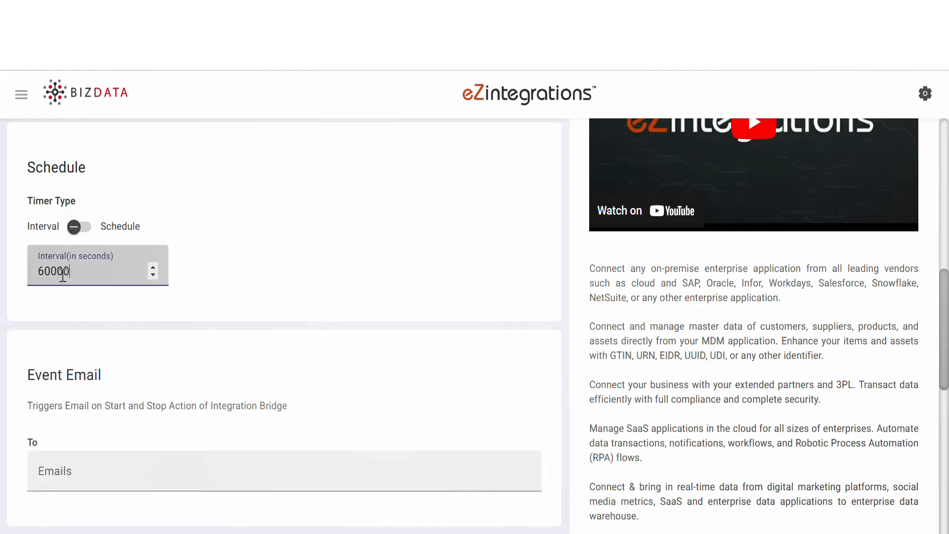
{"action": "scroll", "coordinate": [106, 347], "scroll_direction": "down", "scroll_amount": 10}
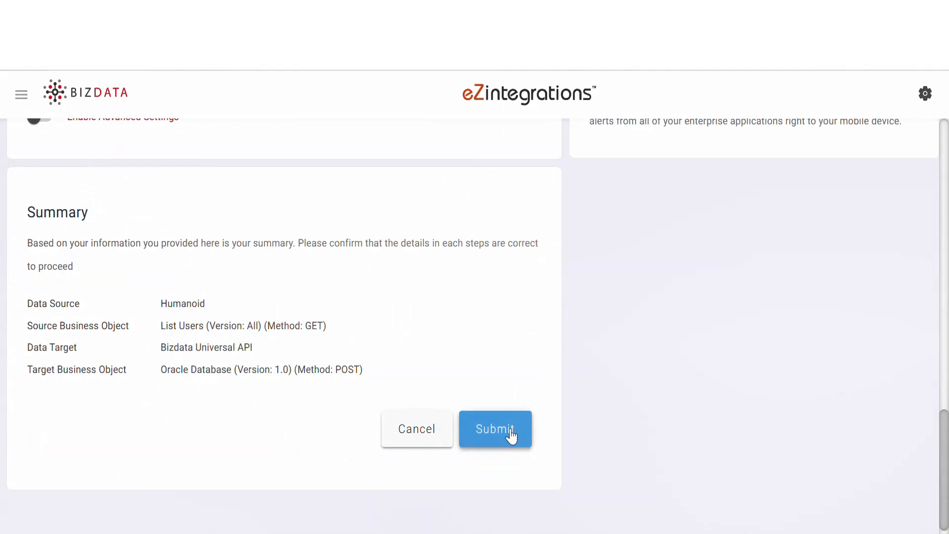
{"action": "left_click", "coordinate": [511, 434]}
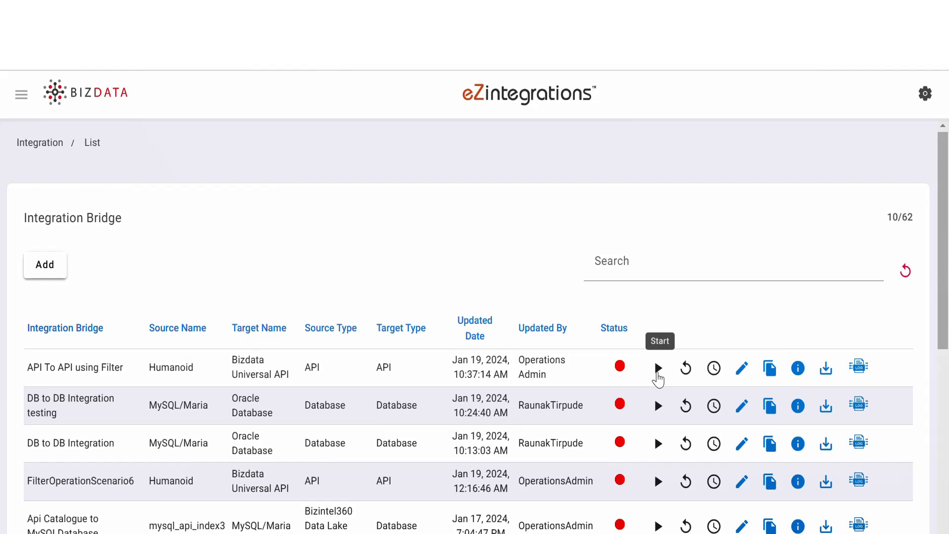
- Start the API To API using Filter bridge and examine its live streaming logs
{"action": "left_click", "coordinate": [658, 368]}
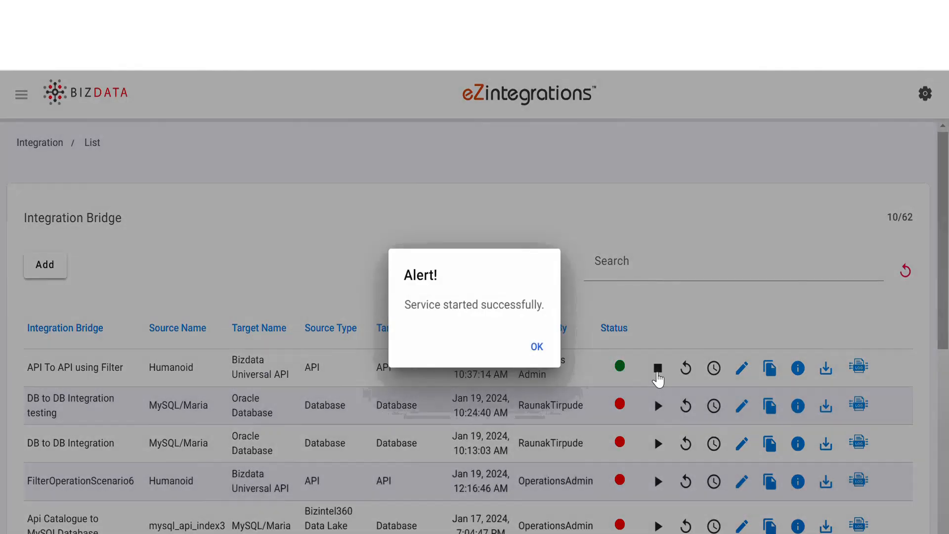
{"action": "left_click", "coordinate": [541, 354]}
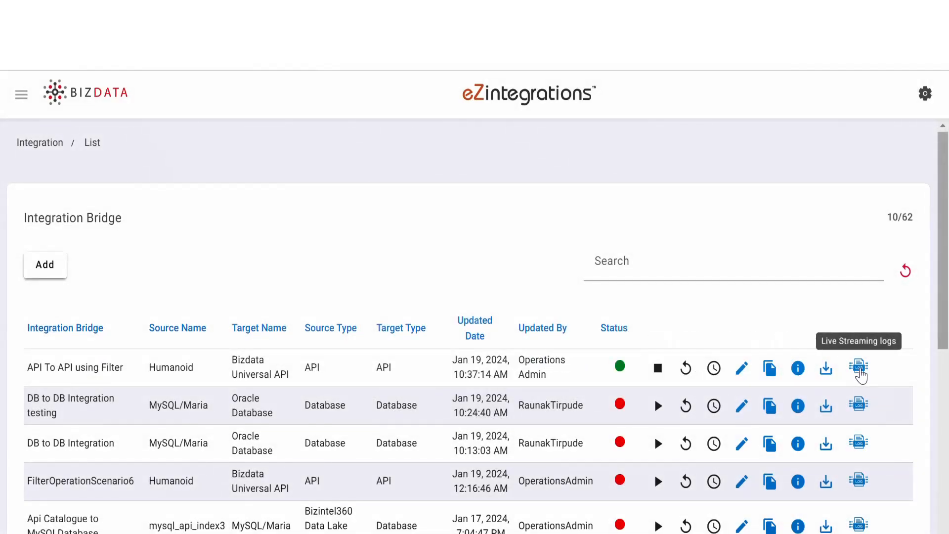
{"action": "left_click", "coordinate": [861, 371]}
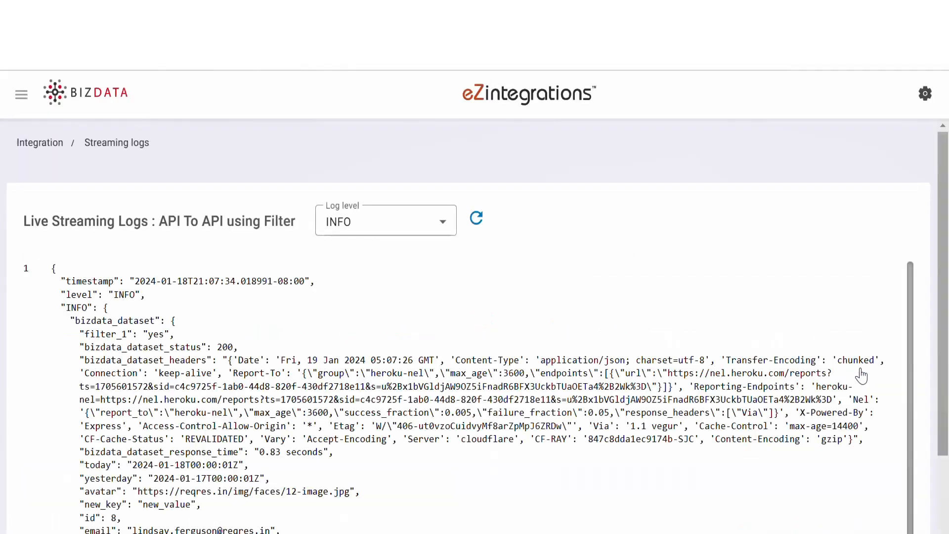
{"action": "scroll", "coordinate": [672, 448], "scroll_direction": "down", "scroll_amount": 2}
{"action": "scroll", "coordinate": [672, 448], "scroll_direction": "down", "scroll_amount": 15}
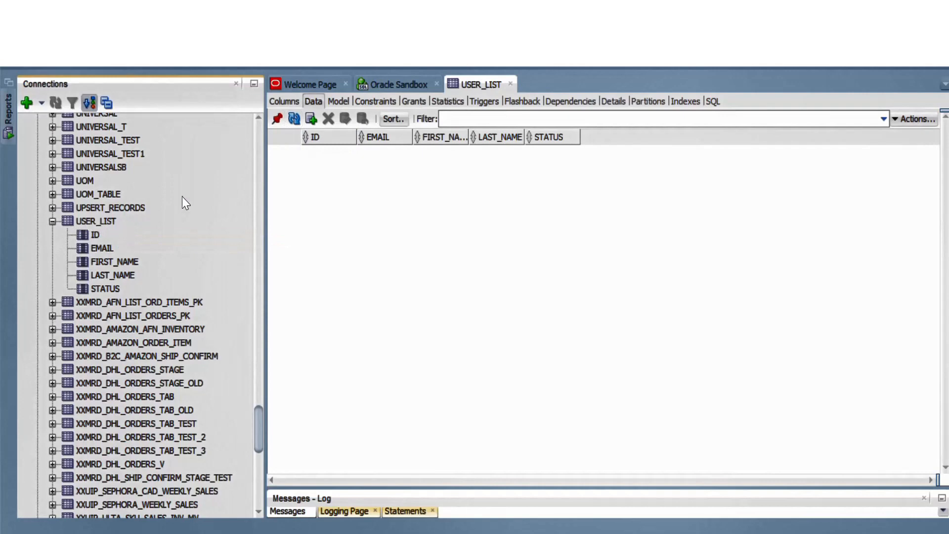
- Switch to Oracle SQL Developer and refresh the data of the USER_LIST table
{"action": "left_click", "coordinate": [298, 125]}
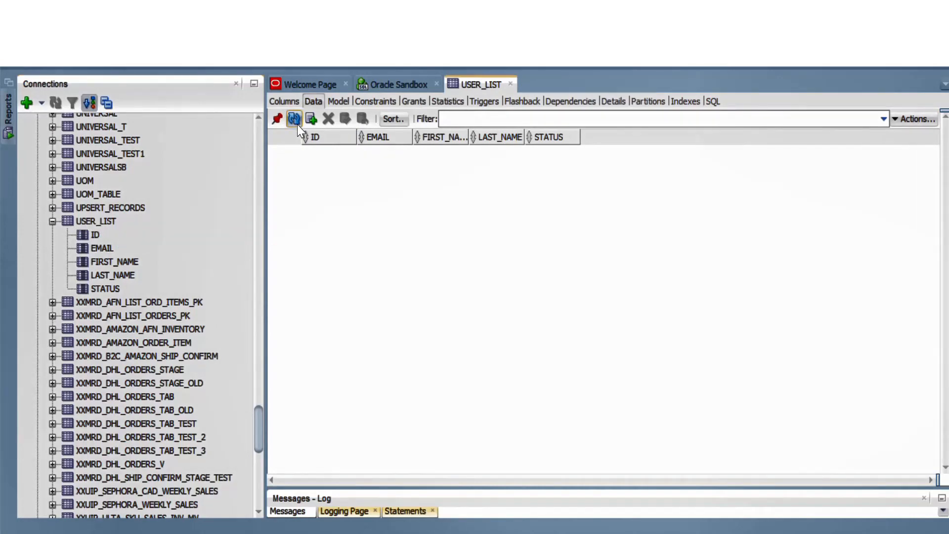